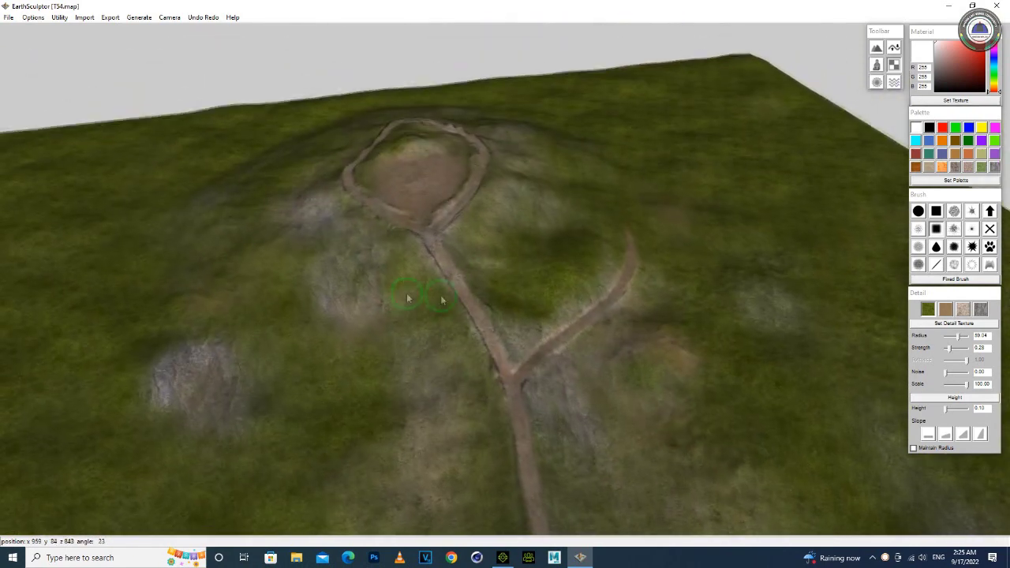
scroll(423, 180, "down", 3)
scroll(423, 178, "up", 10)
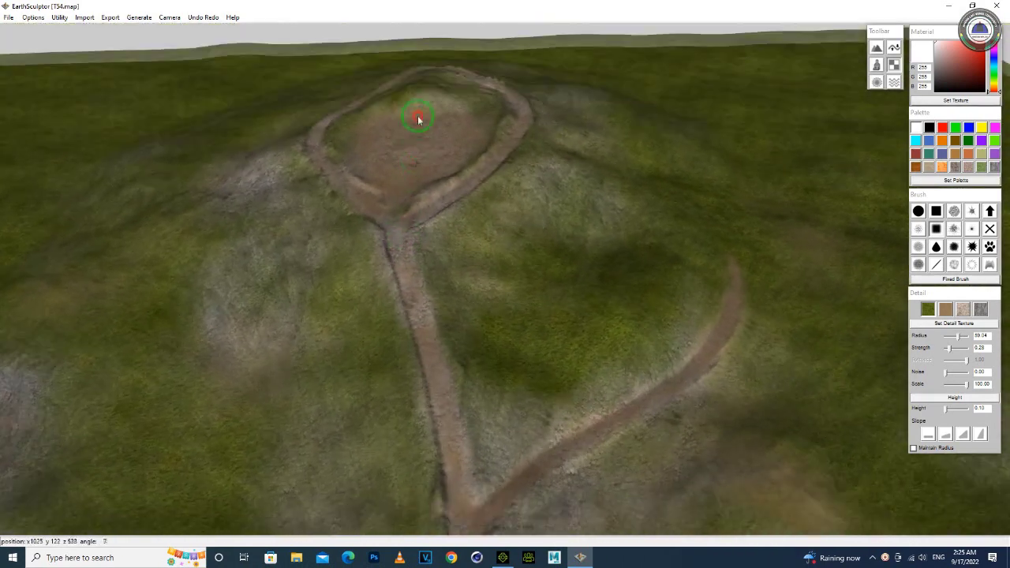
right_click_drag(418, 118, 550, 514)
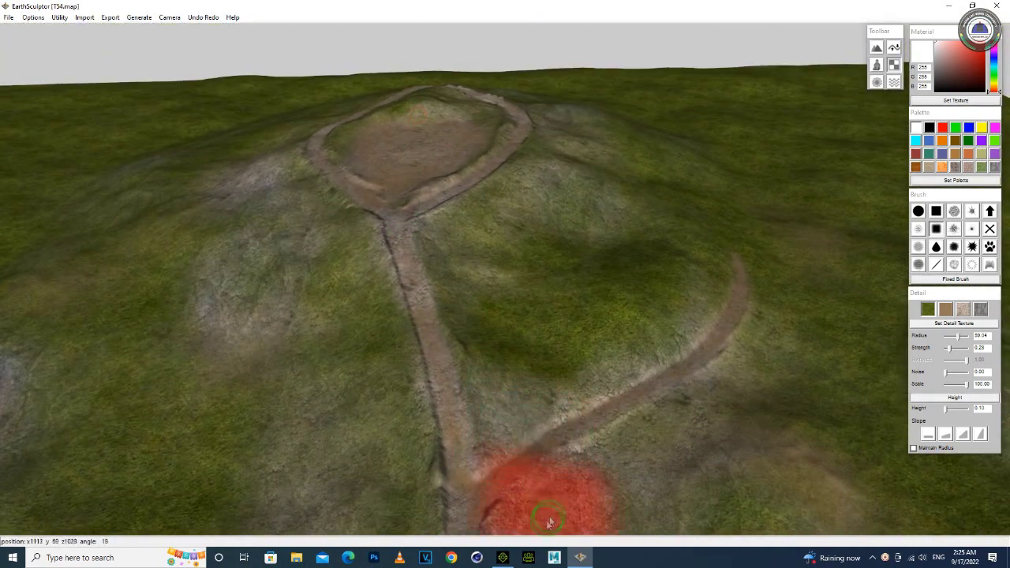
Switch to iClone and add the Butte terrain from the large height-map terrain templates to the scene
left_click(502, 558)
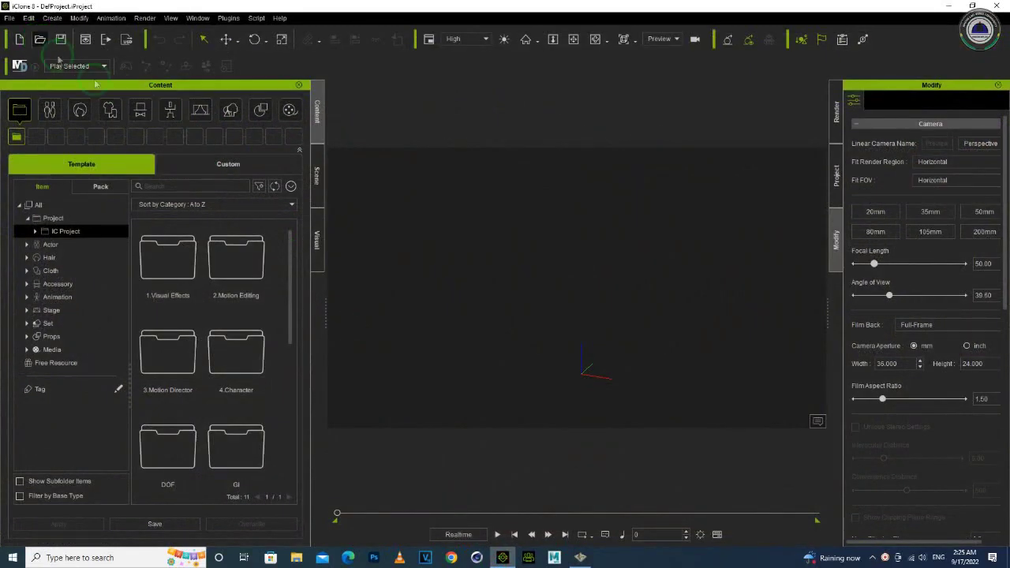
left_click(230, 109)
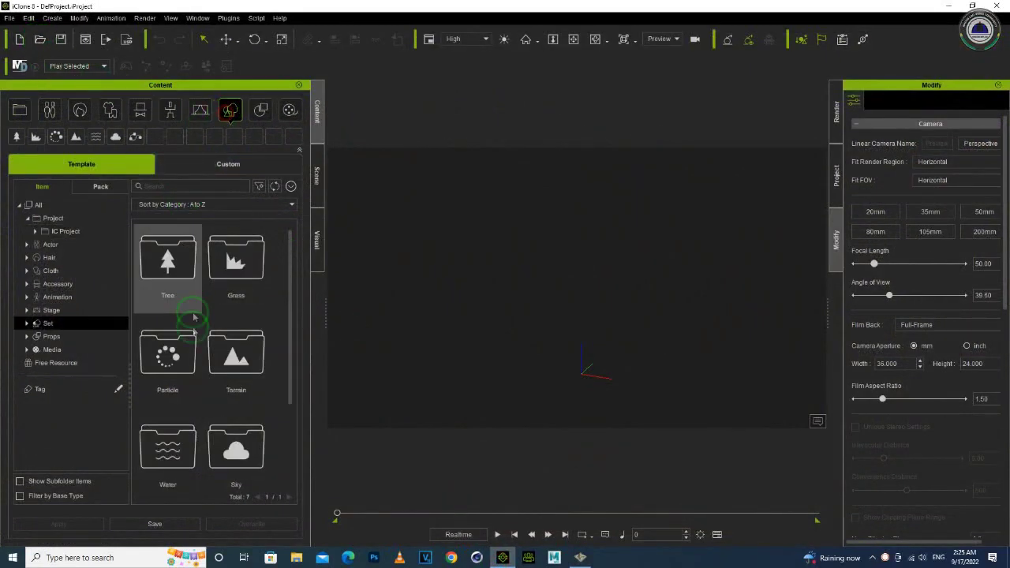
left_click(170, 352)
double_click(236, 357)
double_click(181, 248)
left_click(220, 265)
left_click_drag(221, 266, 615, 361)
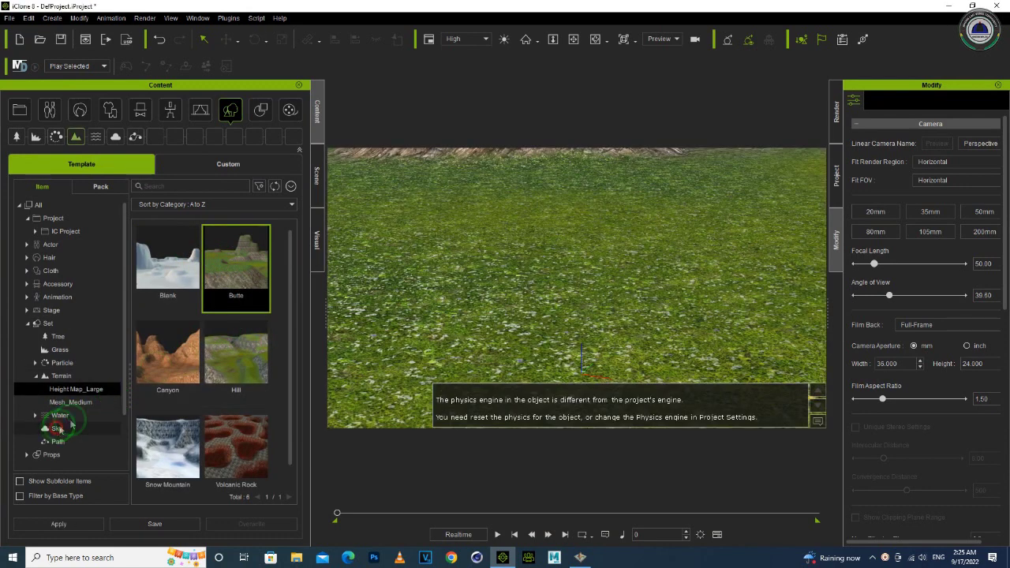
Add the Clear Day sky from the Sky templates to the scene
left_click(57, 430)
left_click(232, 278)
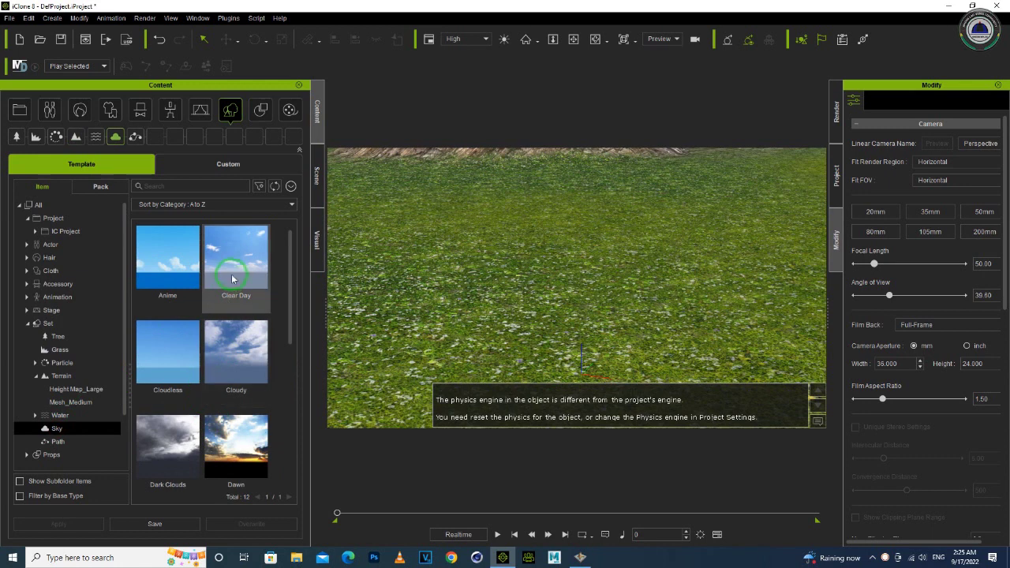
left_click(234, 267)
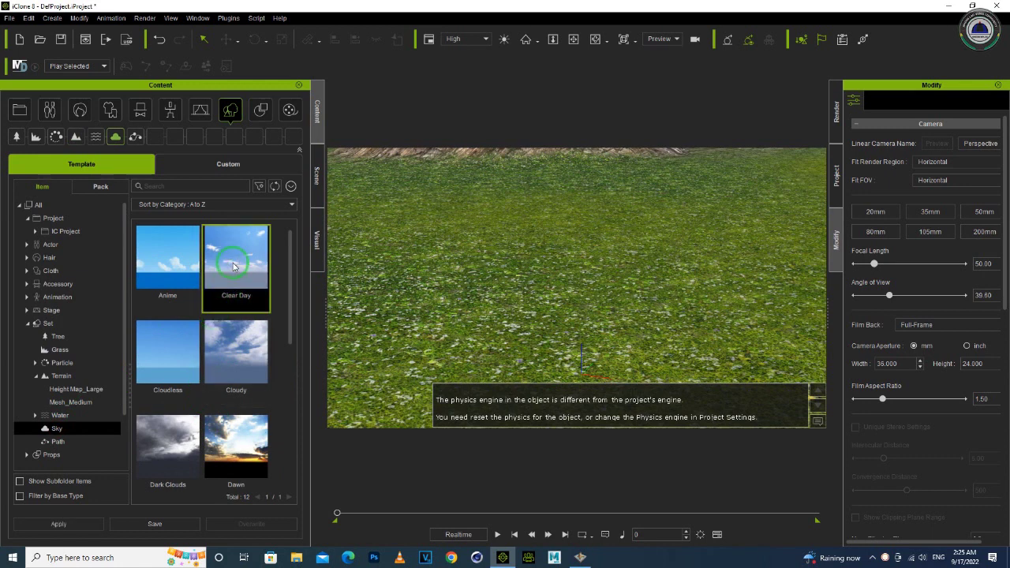
left_click_drag(235, 286, 552, 356)
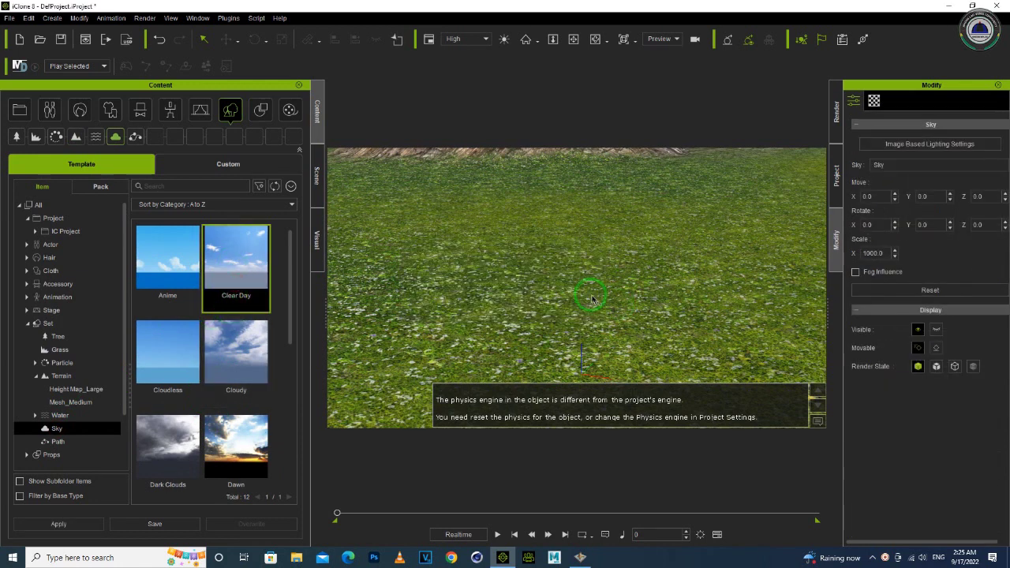
right_click_drag(613, 320, 422, 218)
Check the detail textures in EarthSculptor against the terrain's Height Map materials in iClone and select Height Map 03
left_click(875, 101)
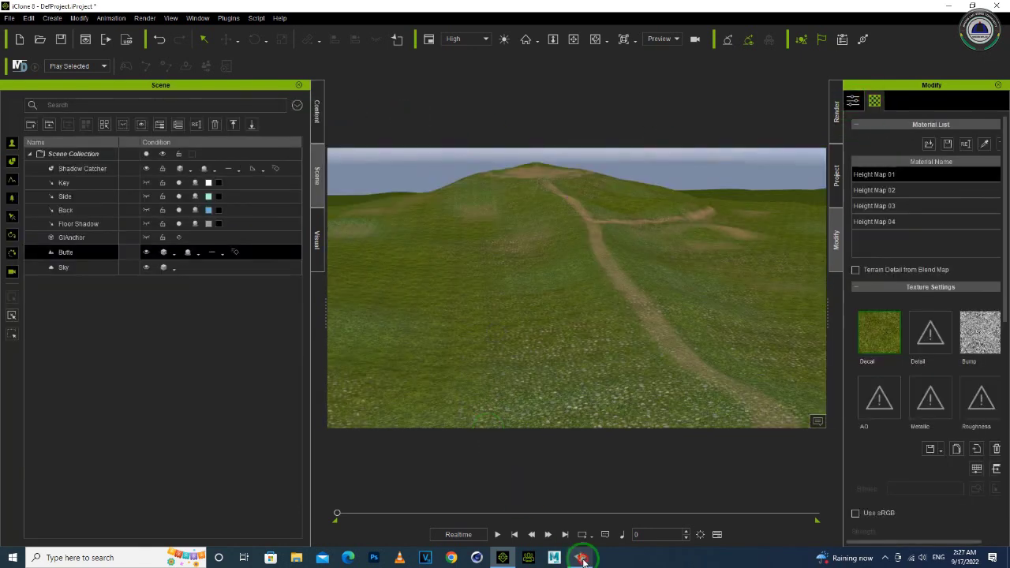
left_click(583, 561)
left_click(929, 309)
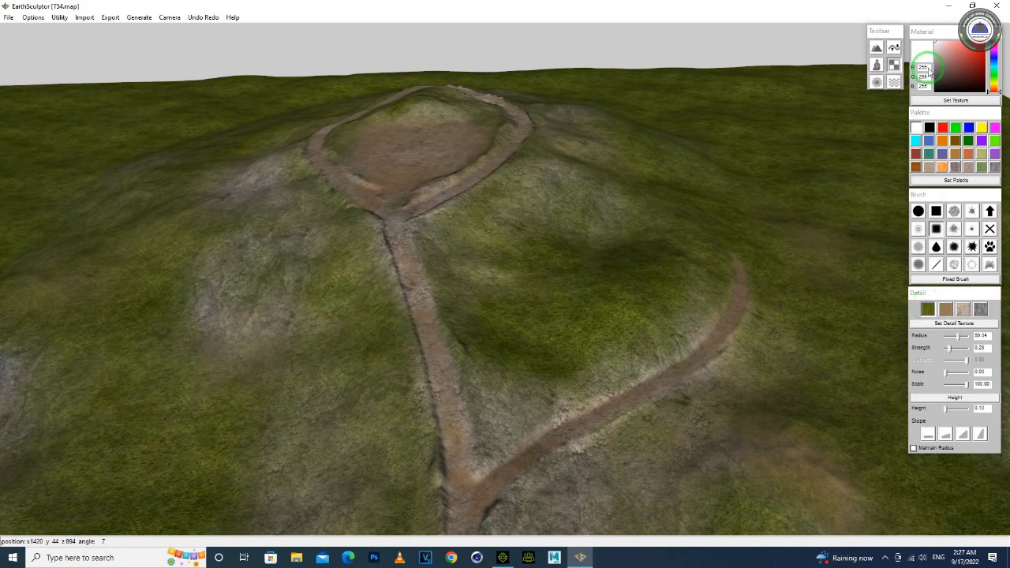
left_click(951, 9)
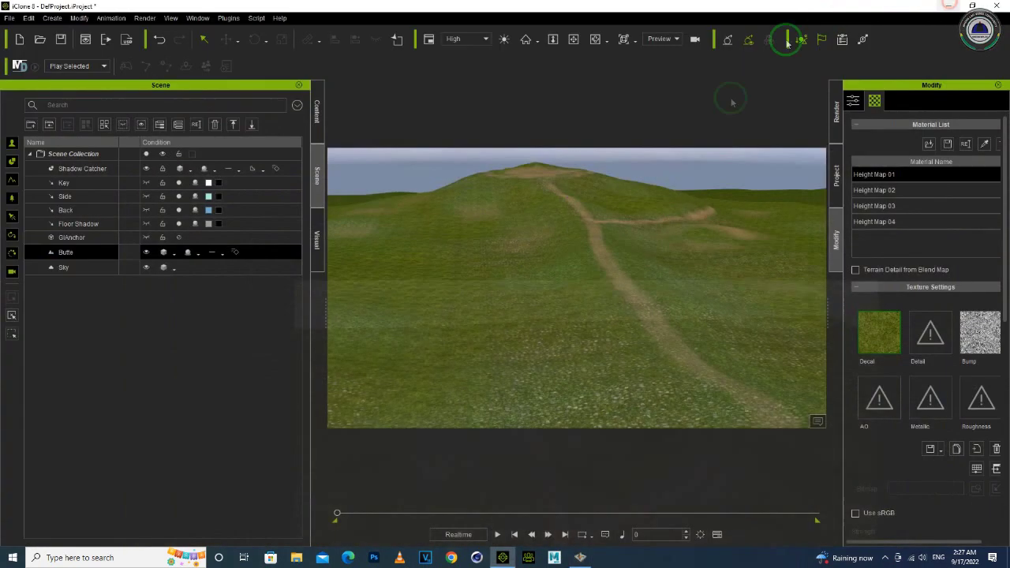
left_click(882, 206)
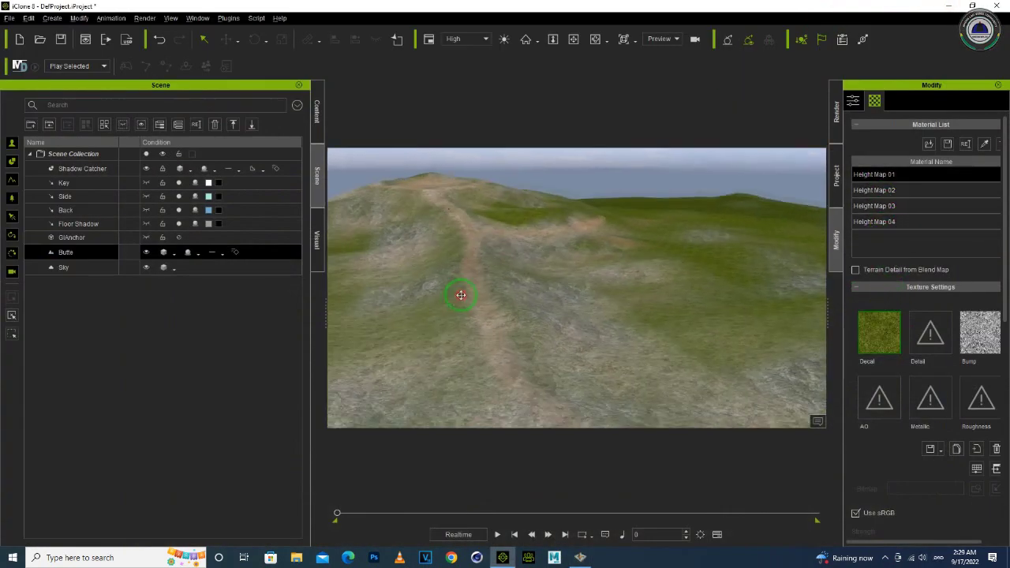
Select the Butte terrain in the scene and show its general attribute settings instead of its materials
right_click_drag(458, 293, 560, 300)
left_click(851, 163)
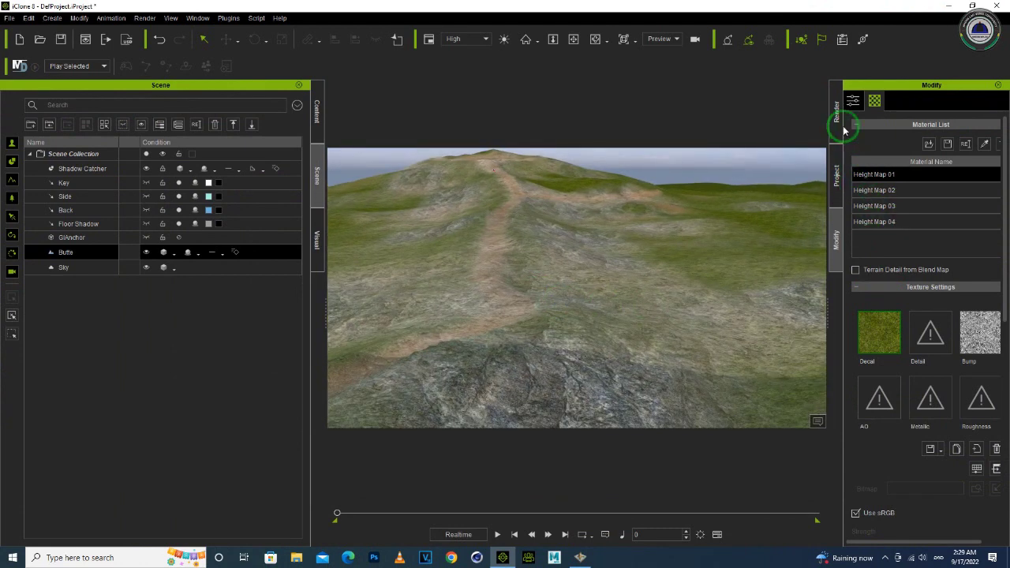
left_click(97, 253)
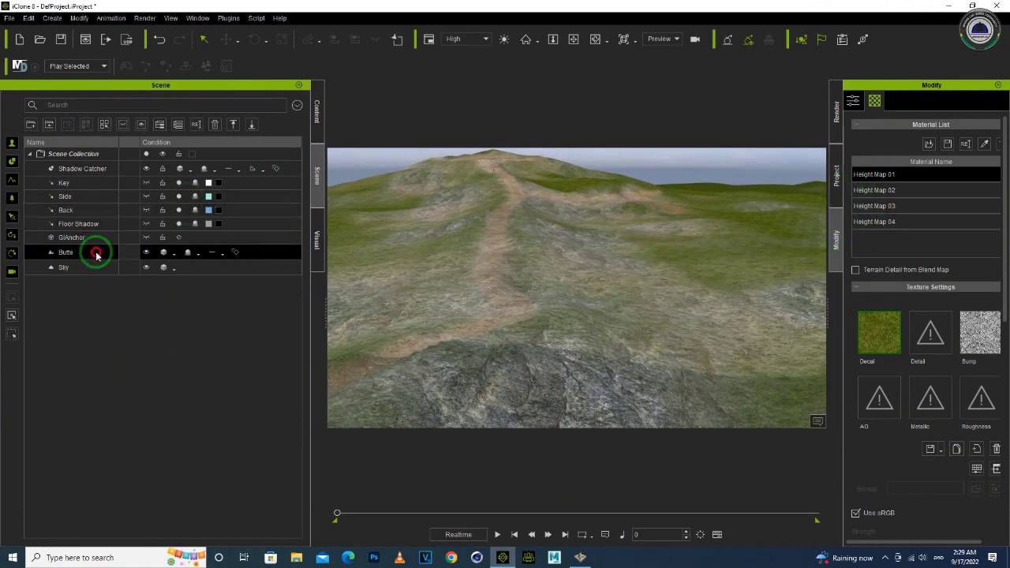
left_click(852, 112)
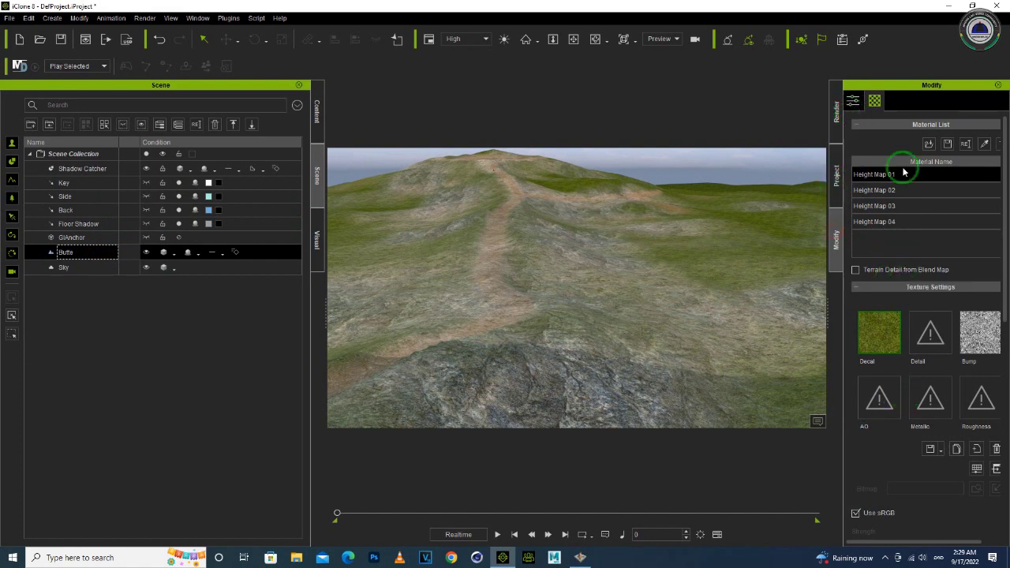
left_click(853, 99)
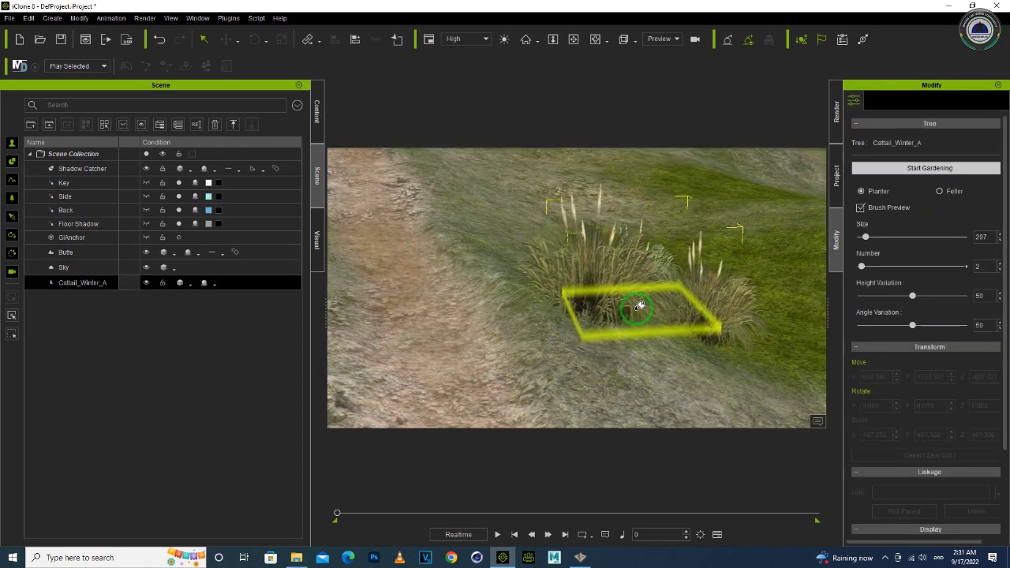
Plant Cattail_Winter_A clumps along one edge of the dirt path, two per placement with a brush size of 297
left_click(631, 302)
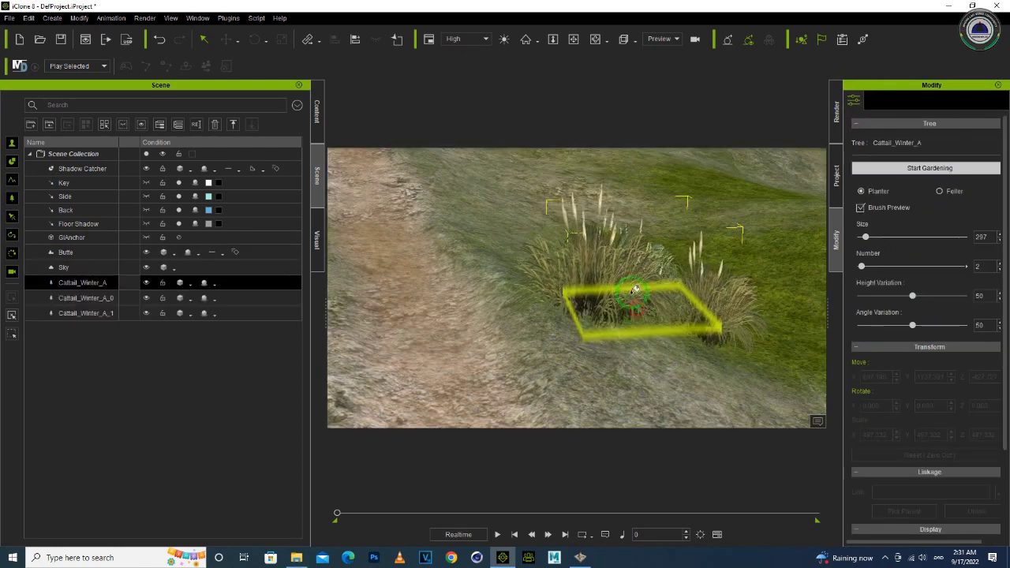
left_click(518, 224)
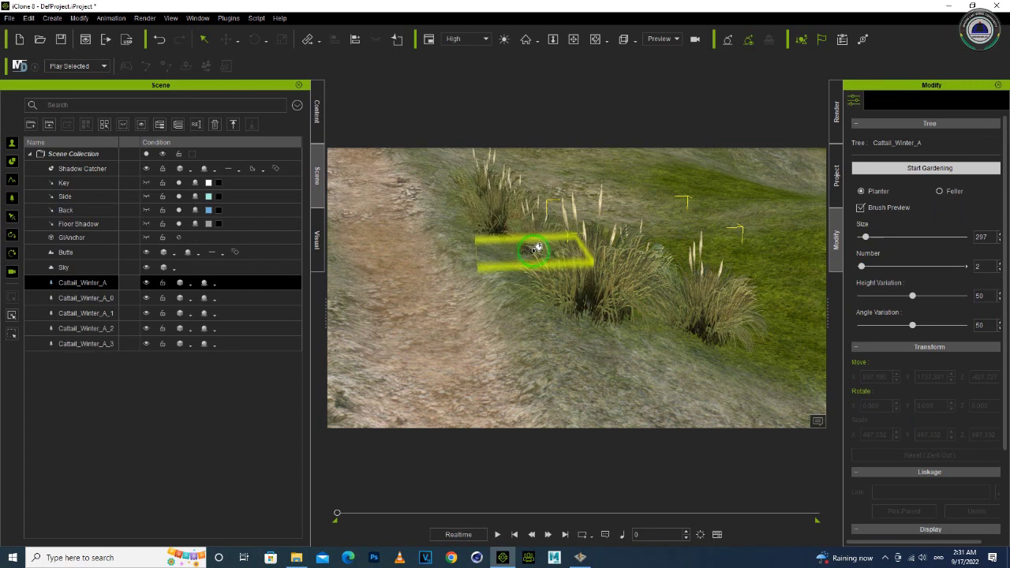
left_click(530, 235)
Plant more Cattail_Winter_A clumps in a row along the opposite edge of the dirt path
right_click_drag(695, 253, 571, 252)
left_click_drag(463, 226, 673, 308, "alt")
left_click(559, 297)
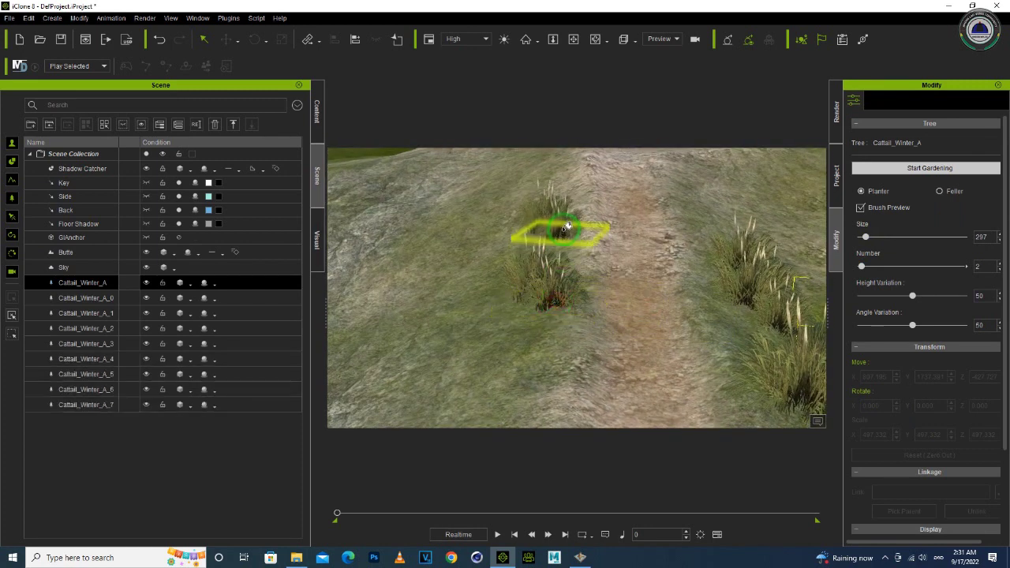
left_click(567, 218)
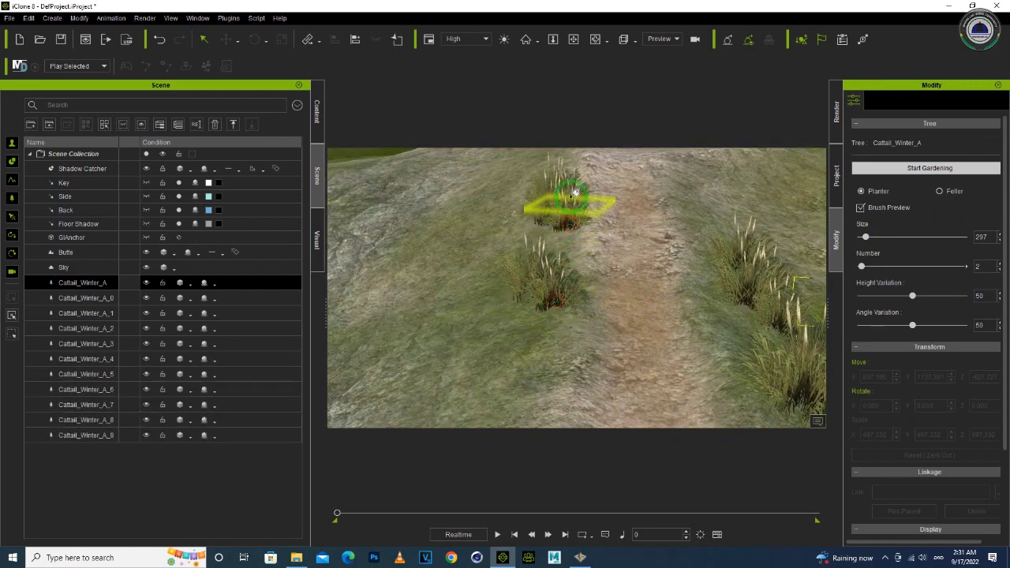
left_click(573, 177)
Plant Cattail_Winter_A clumps on both sides of the path up to the hilltop and end the gardening mode
left_click(709, 186)
left_click(705, 221)
right_click_drag(706, 221, 514, 294)
left_click(487, 237)
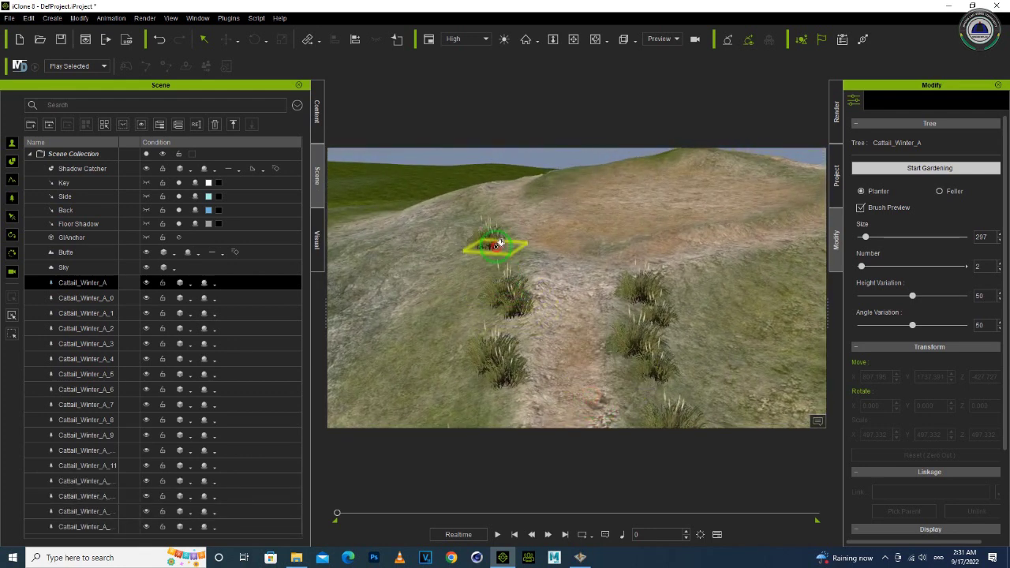
mouse_move(569, 340)
middle_mouse_down()
mouse_move(582, 226)
mouse_move(563, 170)
middle_mouse_up()
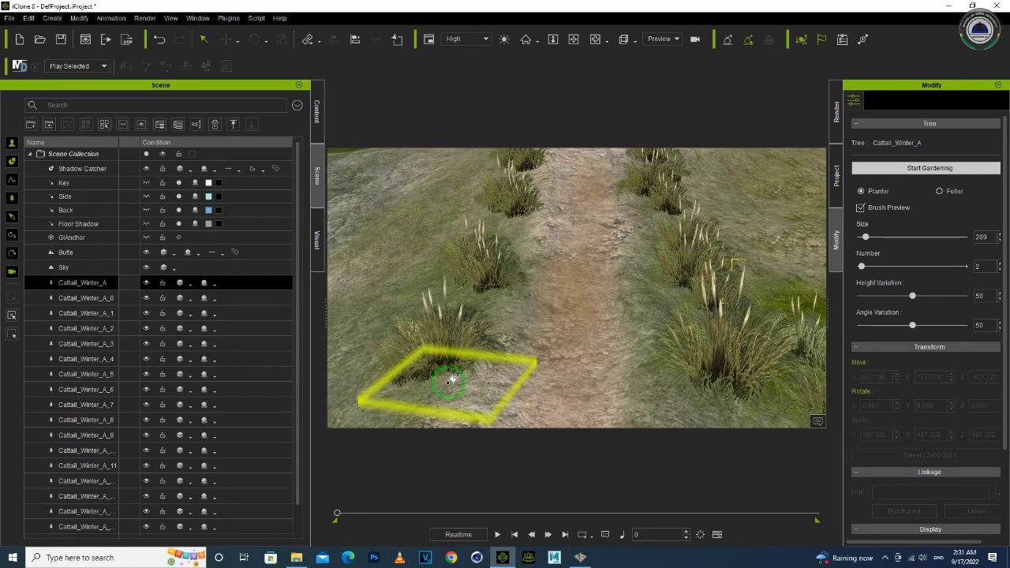
scroll(637, 324, "up", 5)
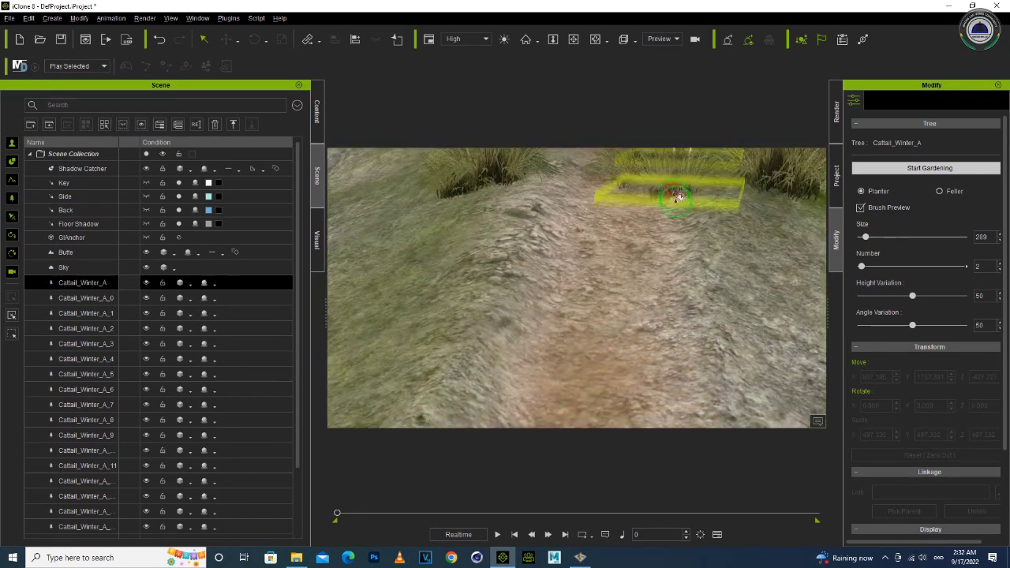
left_click(915, 168)
scroll(696, 284, "down", 8)
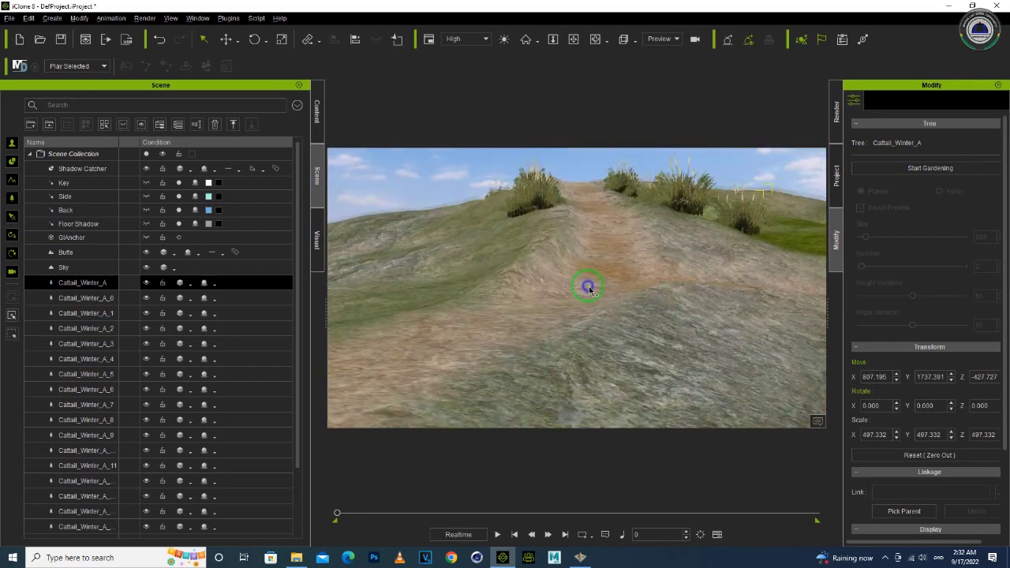
right_click_drag(588, 287, 601, 331)
scroll(592, 308, "down", 5)
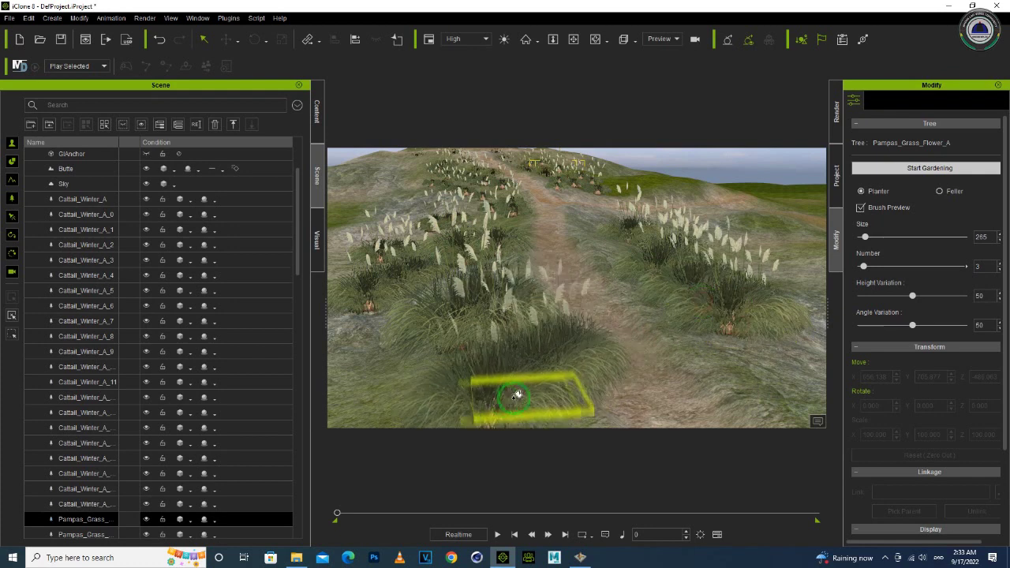
Plant Pampas_Grass_Flower_A clumps on the rocky slope beside the path, three per placement, and end the gardening mode
right_click_drag(638, 295, 605, 291)
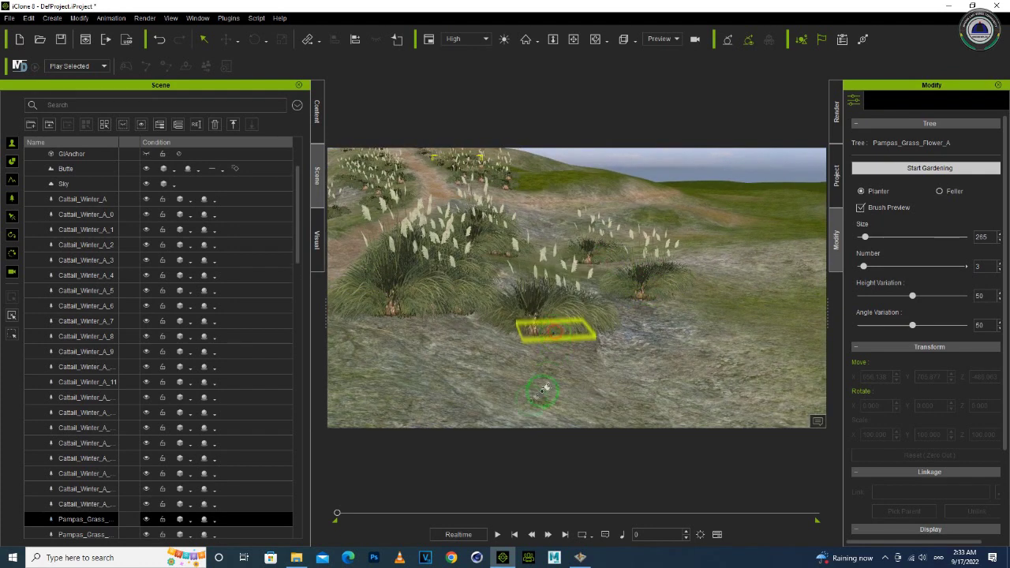
right_click_drag(505, 308, 553, 308)
left_click(914, 168)
right_click_drag(688, 270, 596, 346)
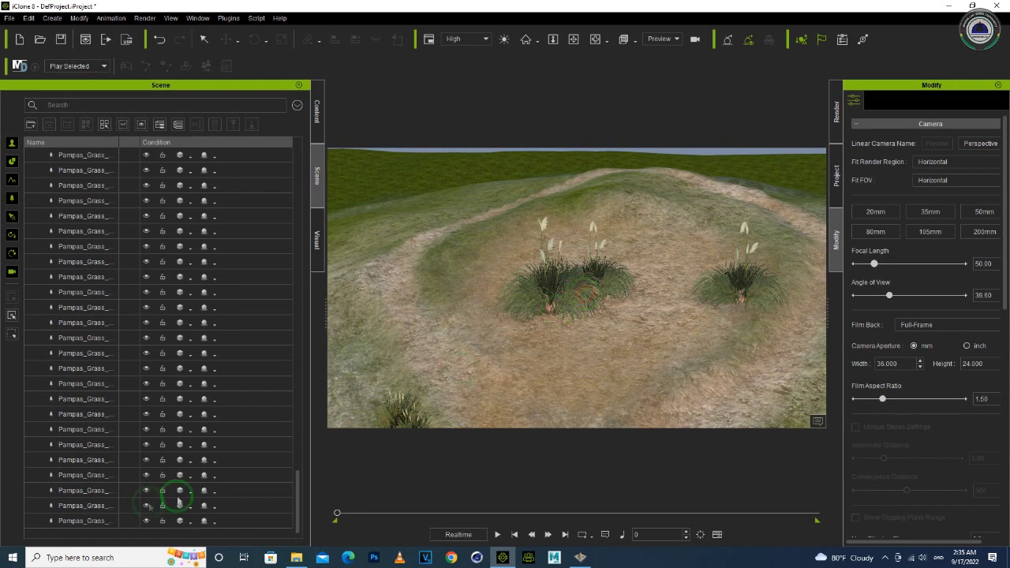
Delete the three Pampas grass clumps standing in the bare clearing on the hilltop
left_click(88, 521)
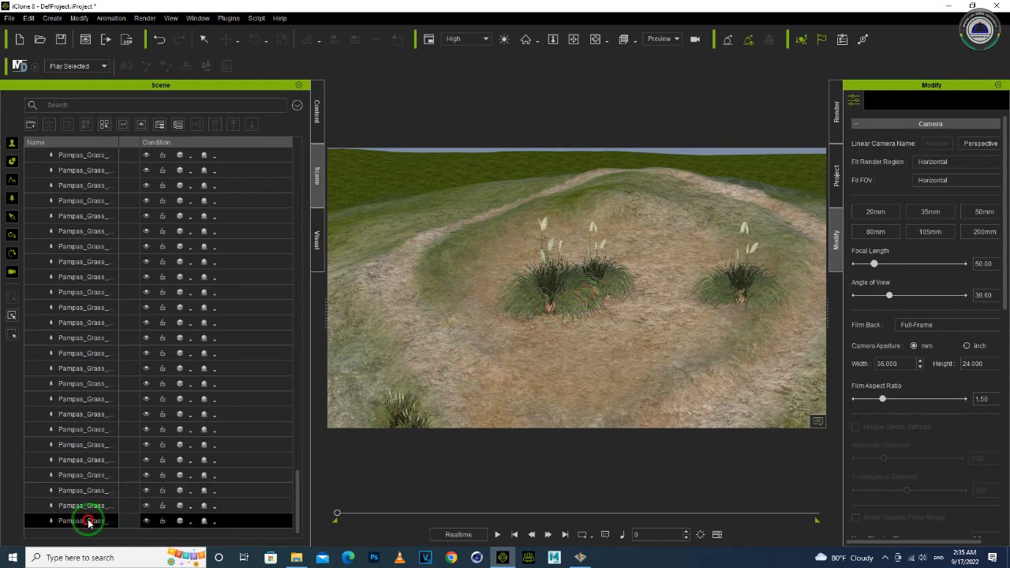
left_click(87, 507, "ctrl")
key("Delete")
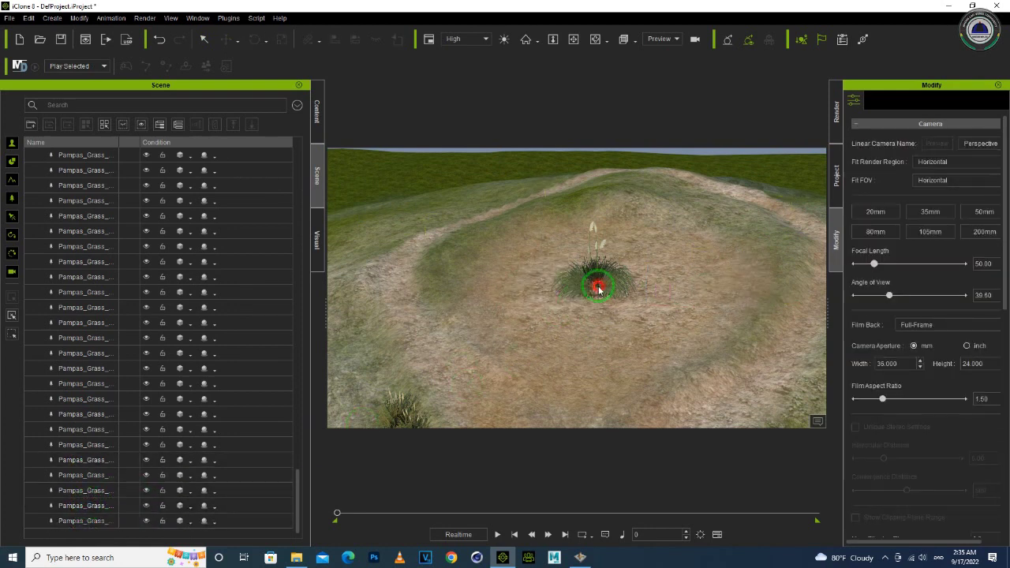
left_click(108, 520)
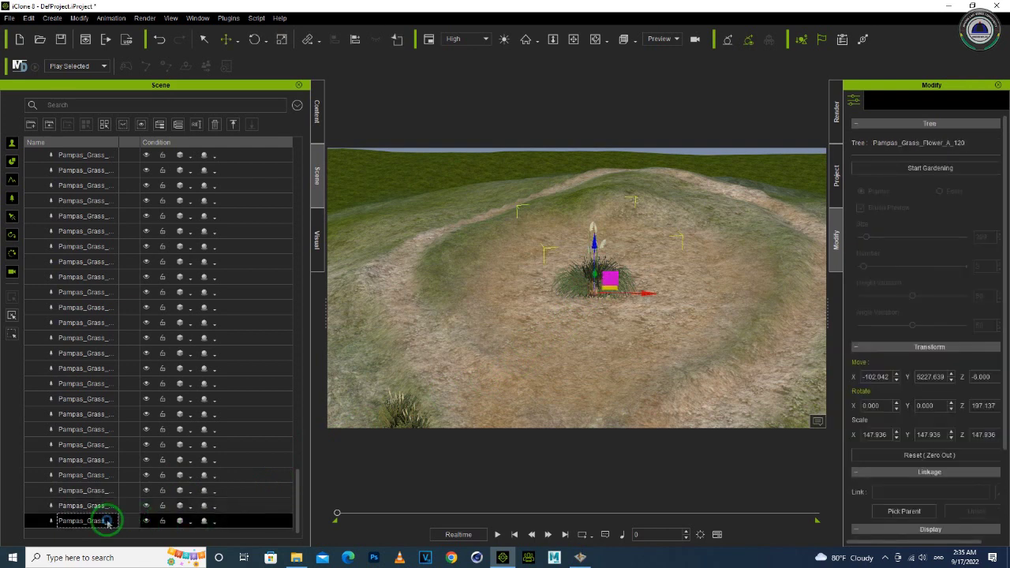
key("Delete")
right_click_drag(555, 330, 484, 314)
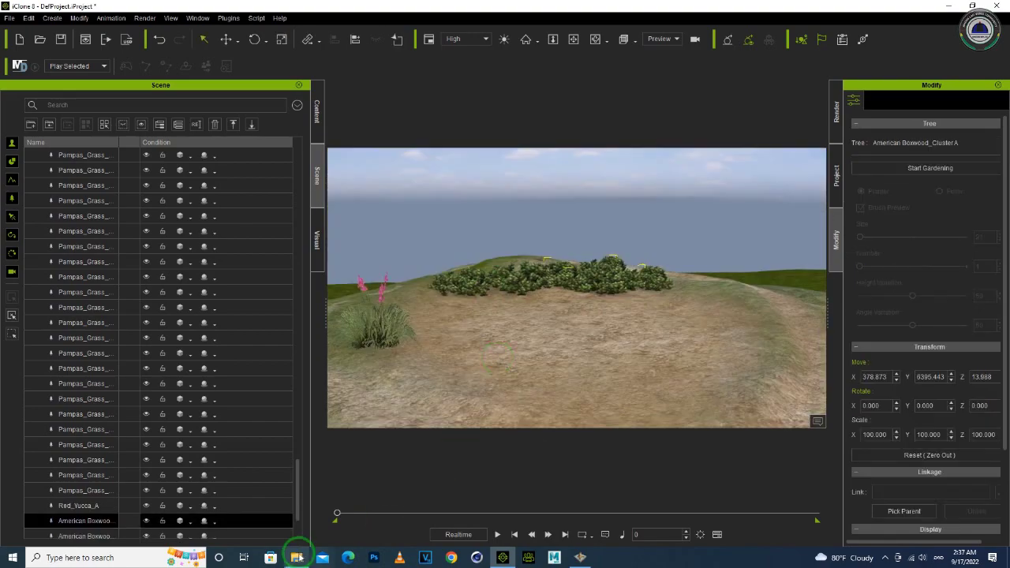
Add C188F_Arizona_Bush_Flowers_A.iTree from File Explorer to the edge of the hilltop clearing and start gardening with it
left_click(297, 557)
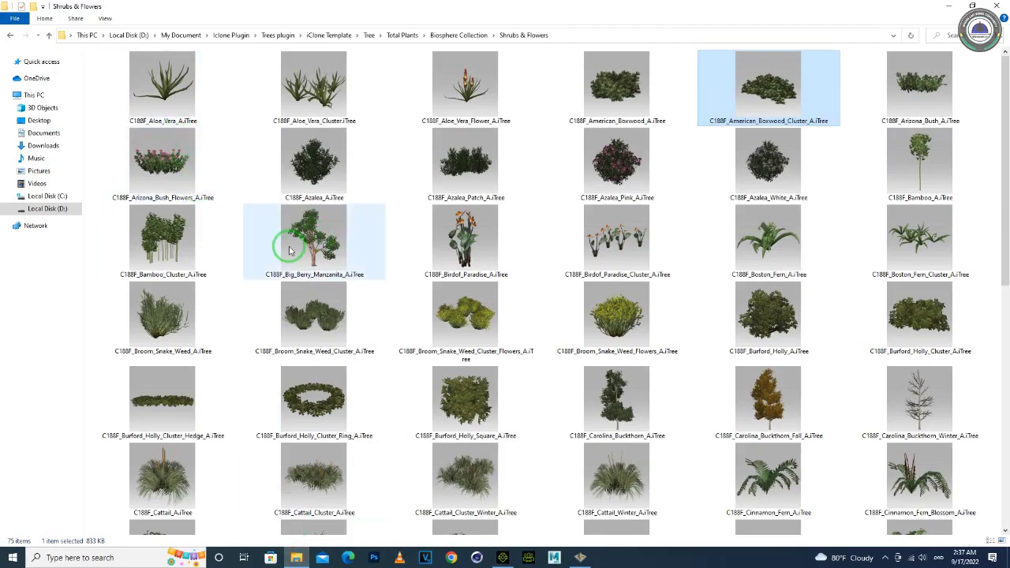
left_click_drag(157, 168, 715, 298)
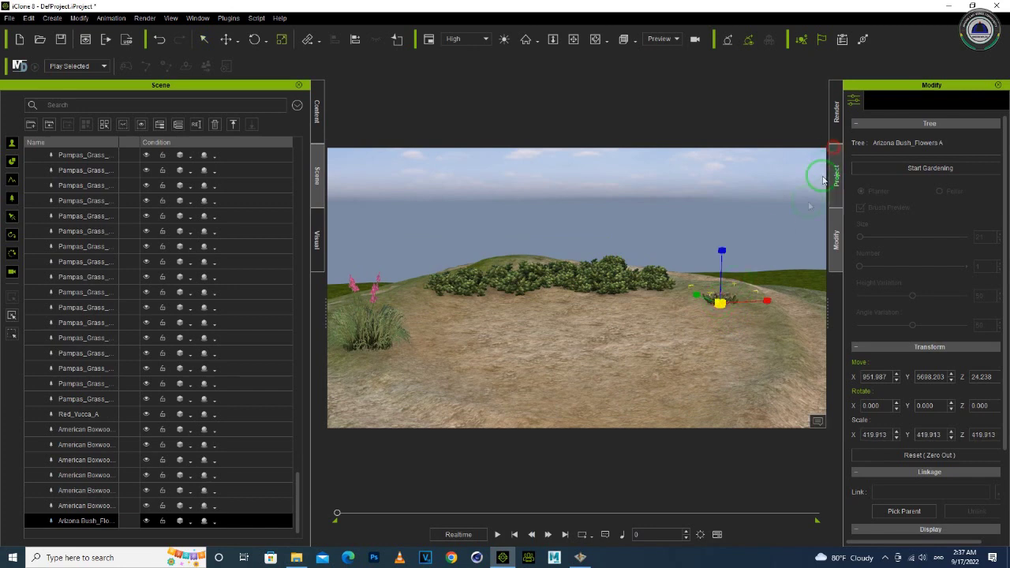
left_click(881, 169)
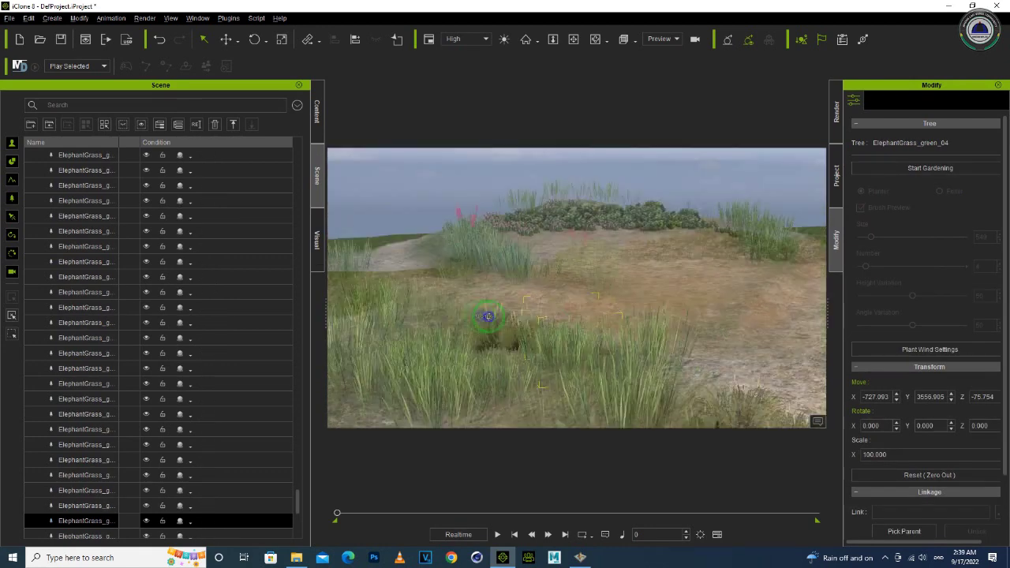
left_click_drag(433, 290, 533, 358)
left_click_drag(578, 382, 575, 344)
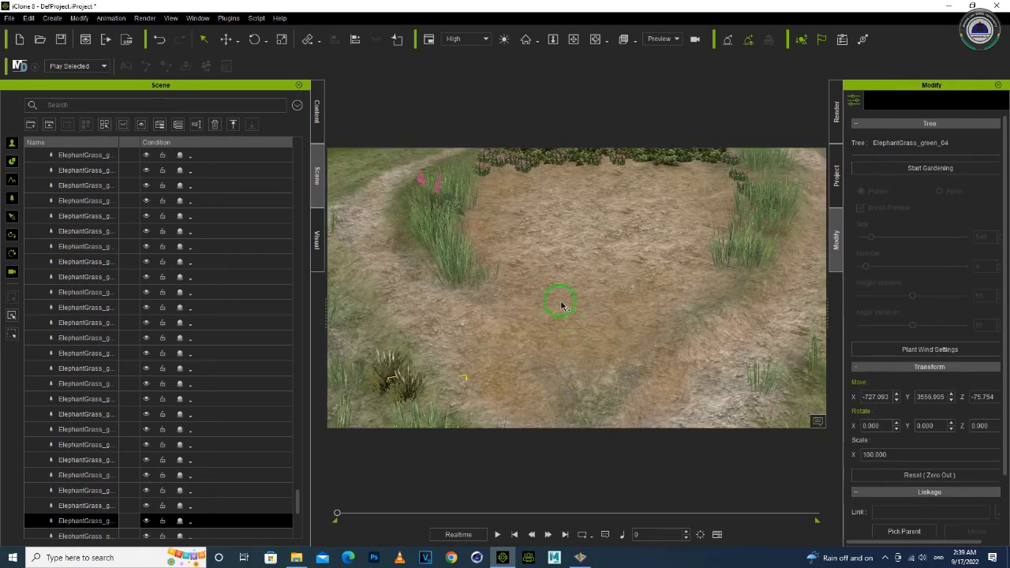
Plant more ElephantGrass_green_04 on the rocky slope beside the path below the hilltop clearing, seven per placement
left_click_drag(565, 284, 582, 221)
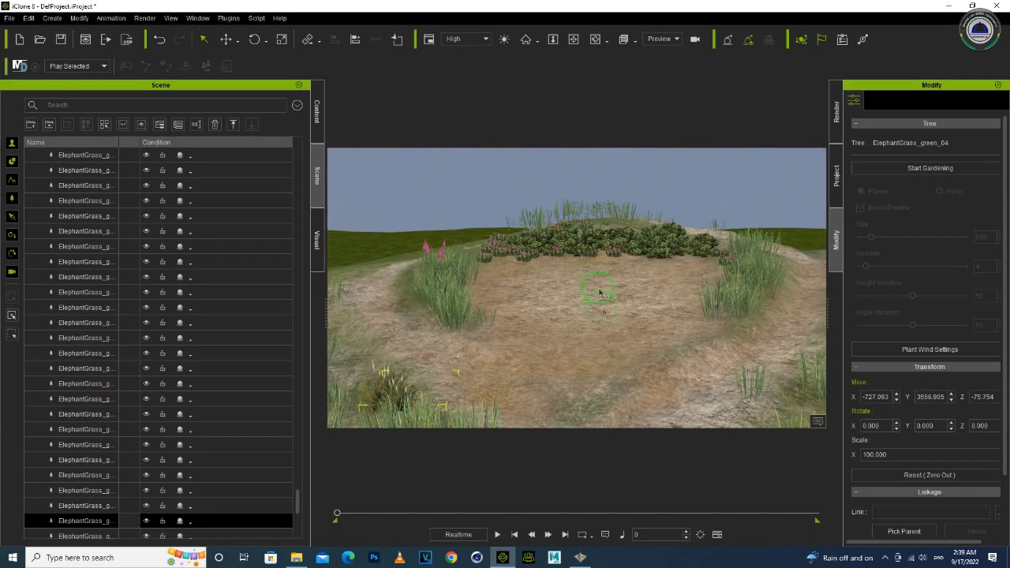
scroll(561, 309, "down", 5)
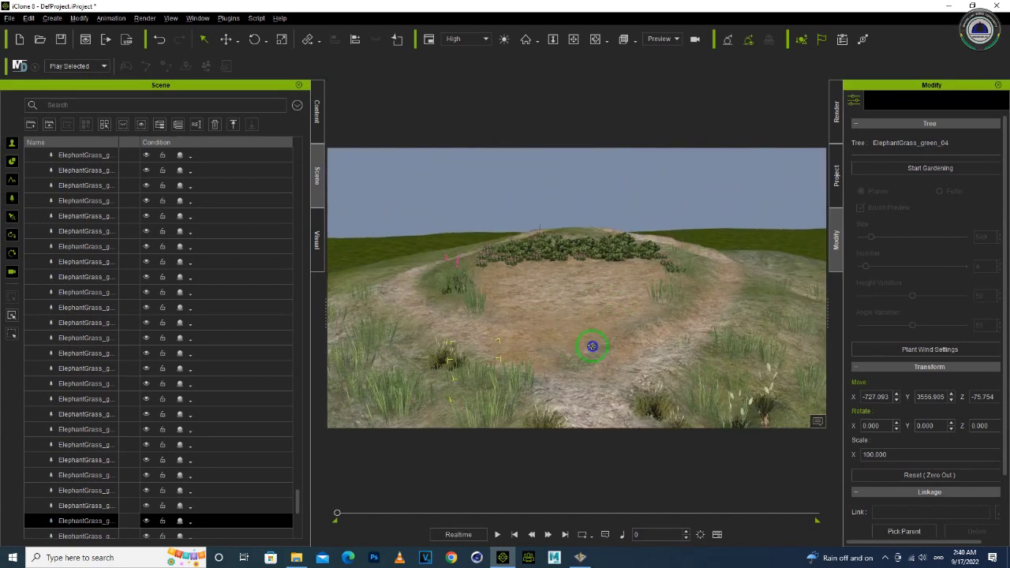
left_click_drag(520, 334, 494, 330)
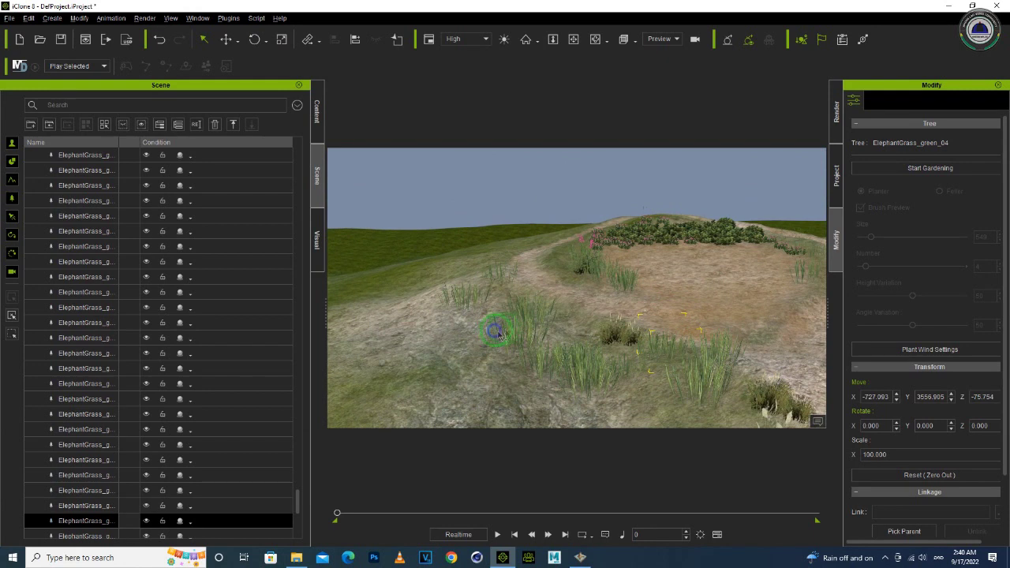
left_click(922, 169)
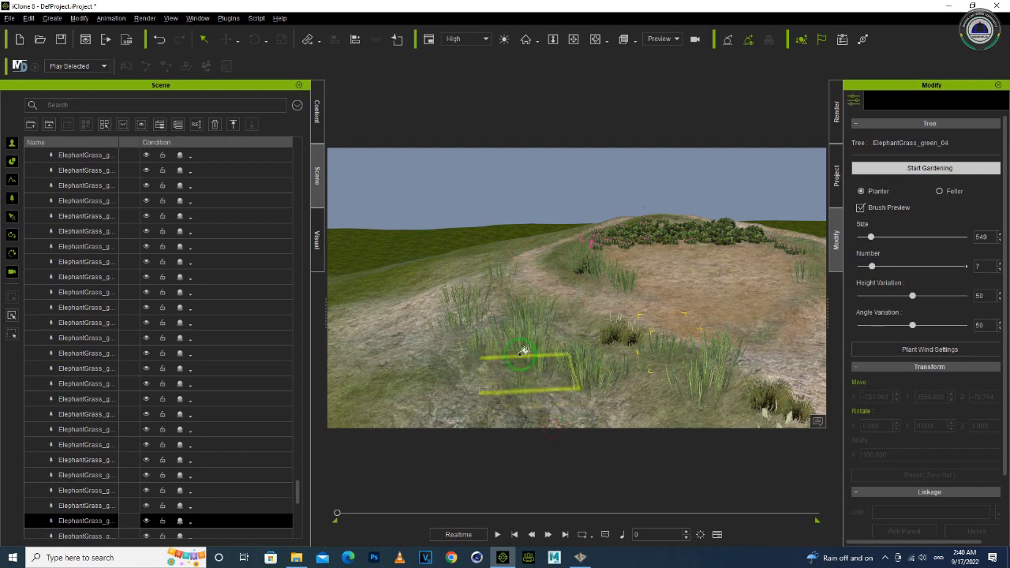
middle_click_drag(521, 353, 514, 287)
left_click(663, 365)
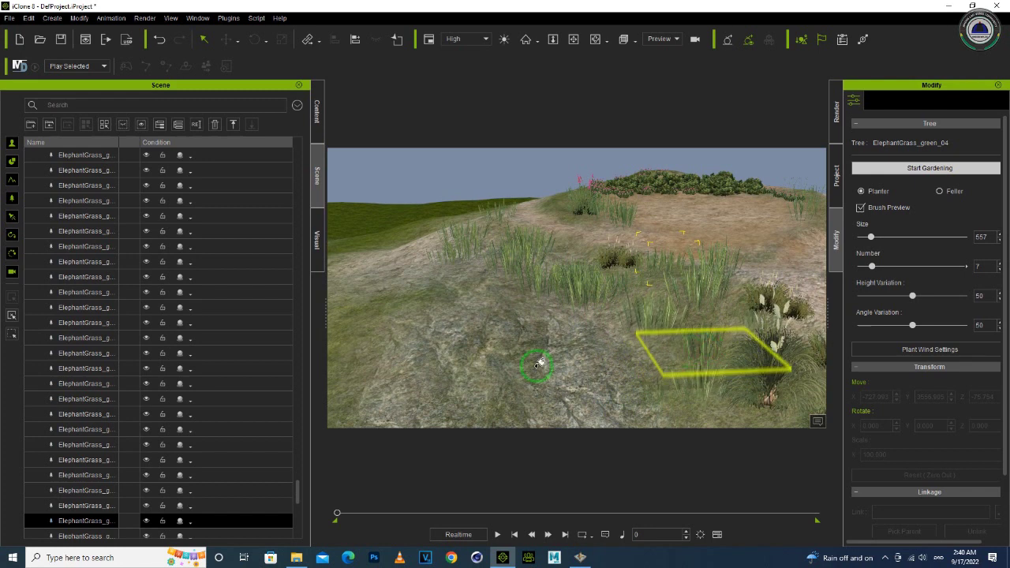
left_click(528, 362)
left_click(577, 373)
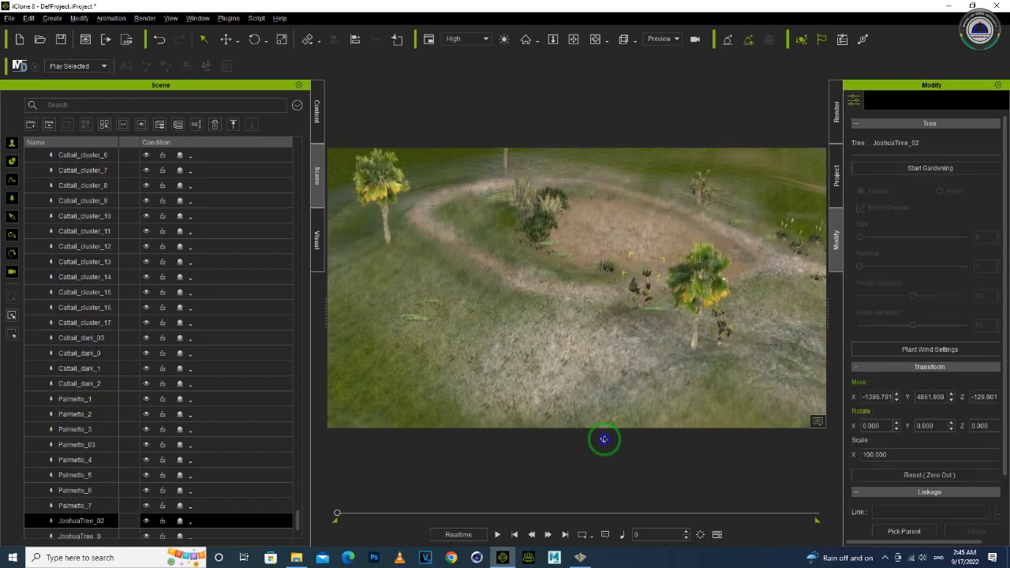
Switch to File Explorer and browse the Total Plants 2 - Marine library down to its Marine Lives folder
right_click_drag(605, 437, 603, 368)
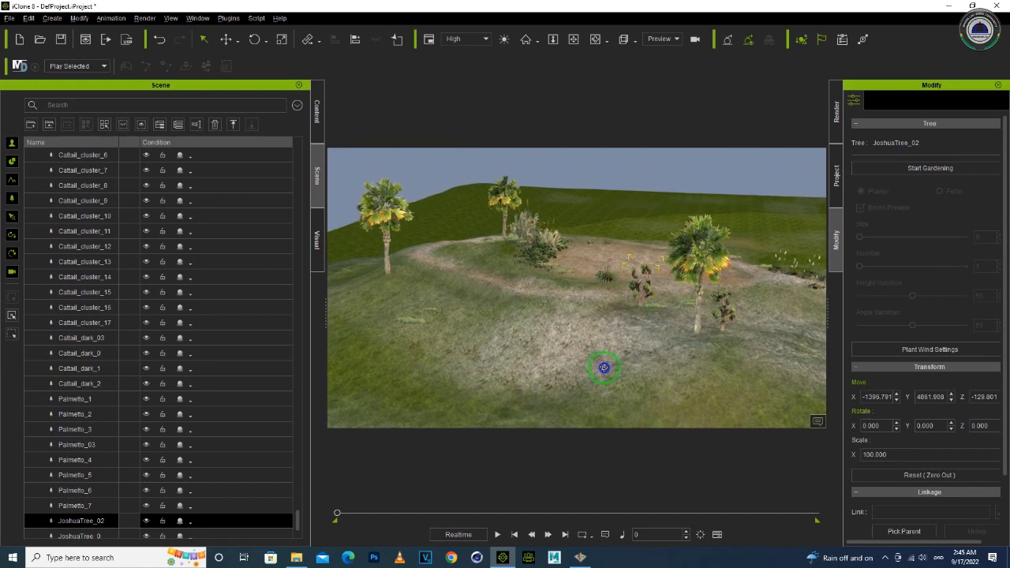
left_click(299, 558)
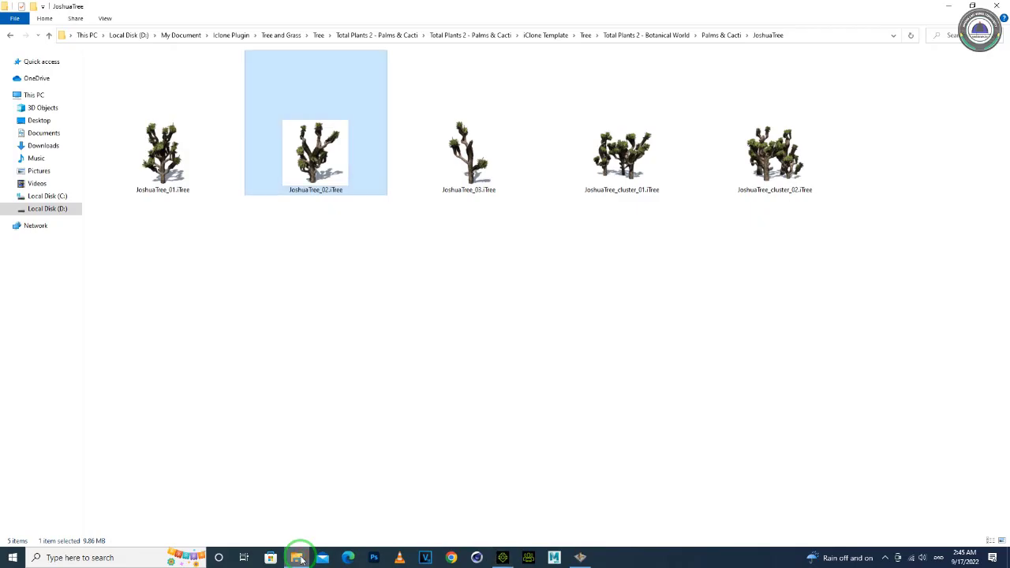
left_click(349, 37)
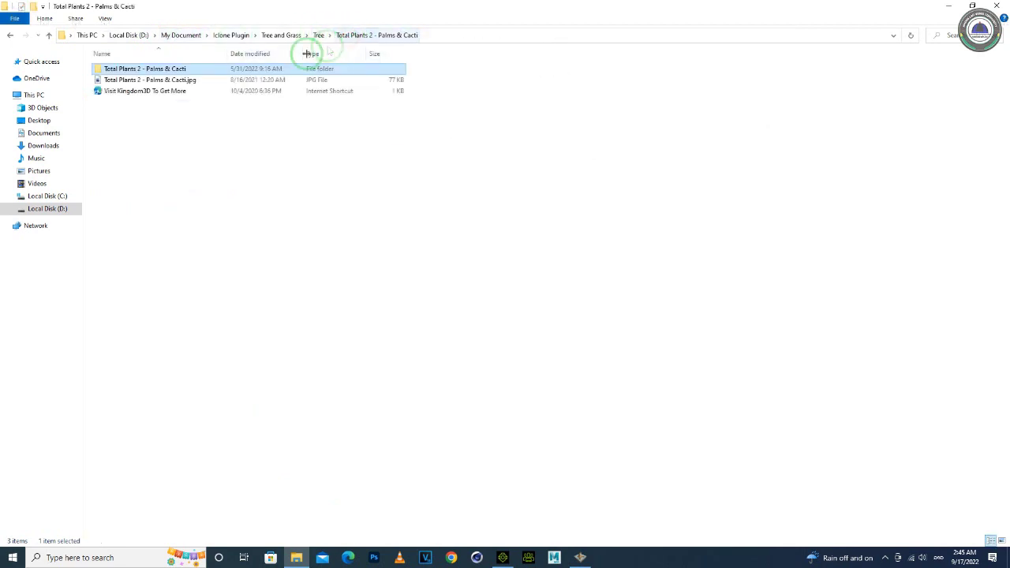
left_click(333, 35)
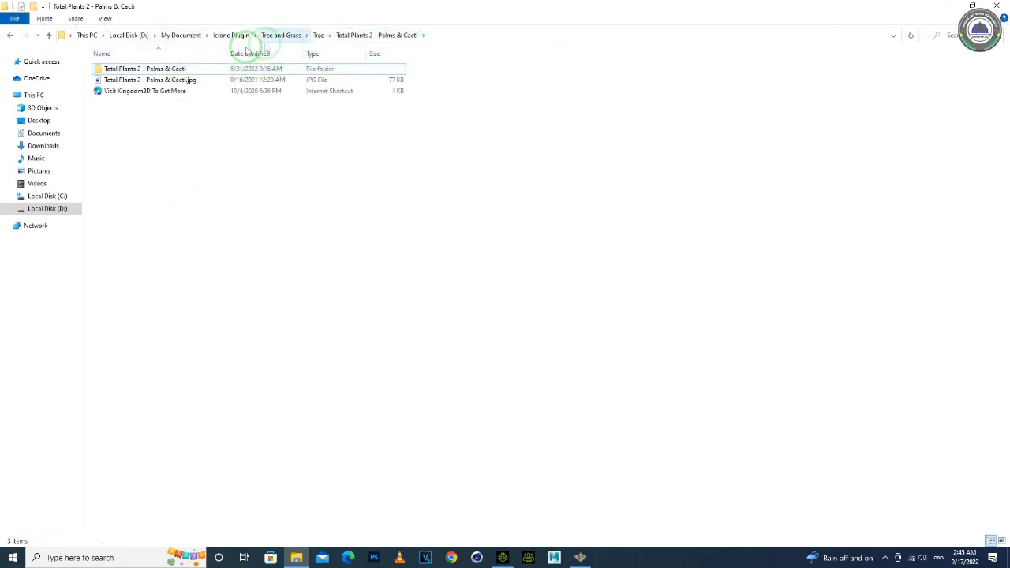
left_click(318, 36)
double_click(158, 90)
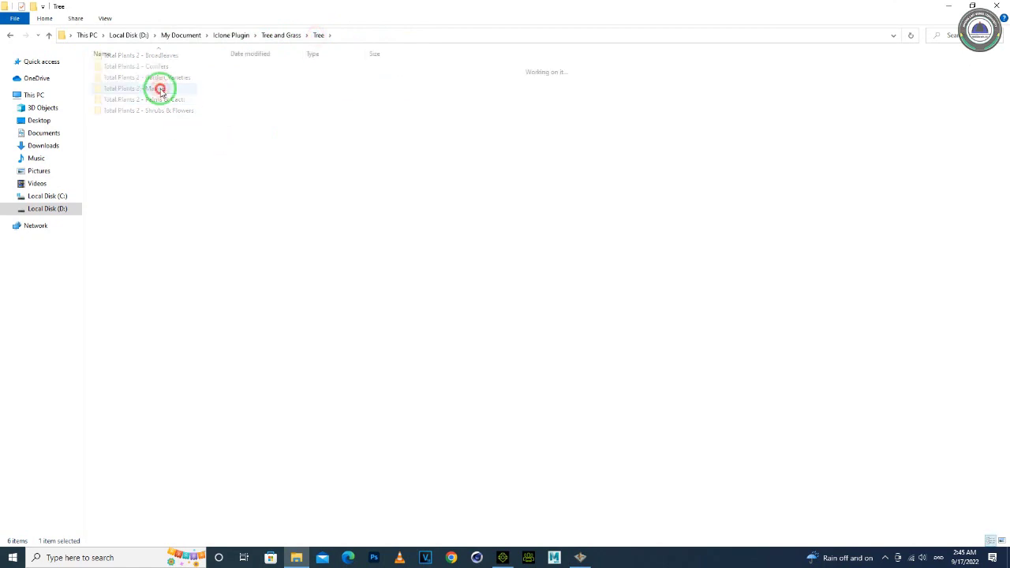
double_click(149, 70)
double_click(175, 77)
left_click(180, 75)
double_click(180, 75)
double_click(181, 70)
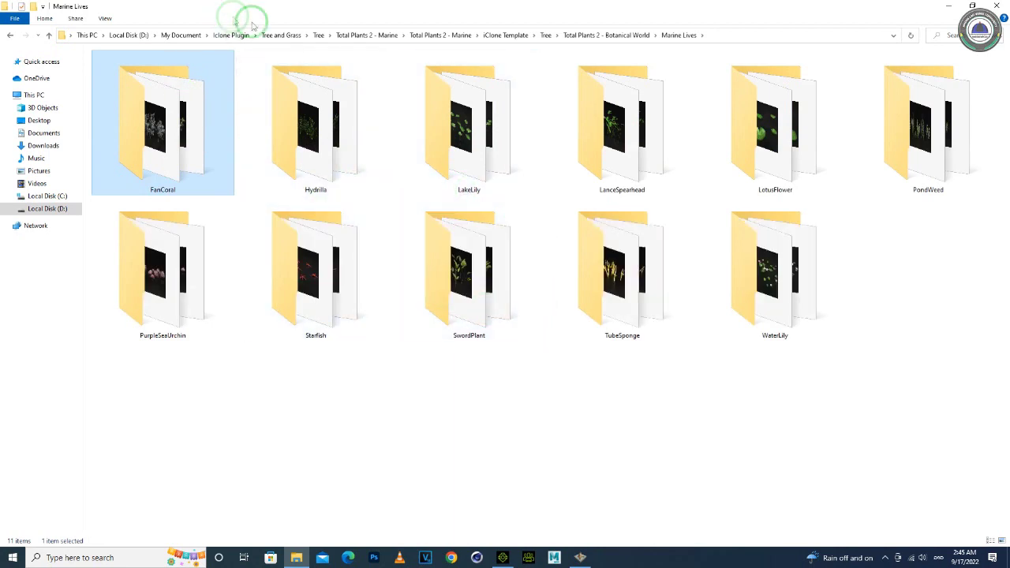
Return to the Tree folder and open the Total Plants 2 - Conifers library down to its Conifers folder
left_click(280, 37)
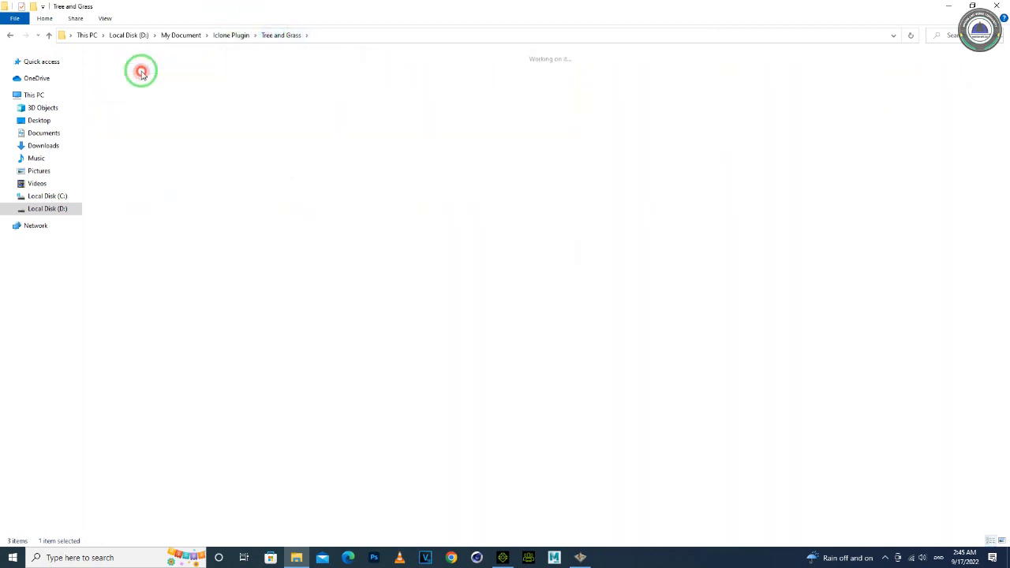
double_click(140, 69)
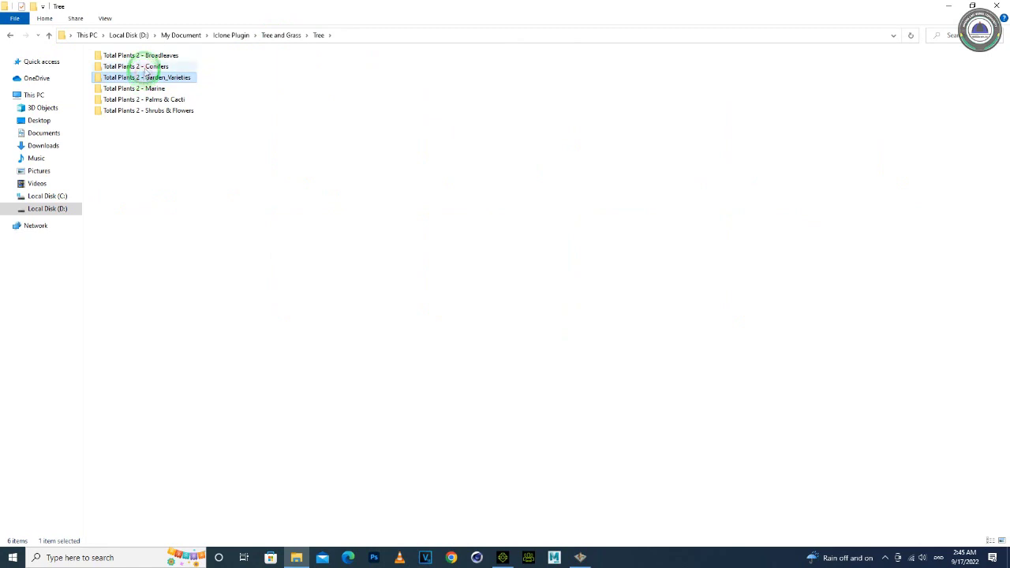
double_click(144, 68)
double_click(145, 69)
double_click(145, 70)
double_click(146, 70)
double_click(142, 68)
double_click(166, 69)
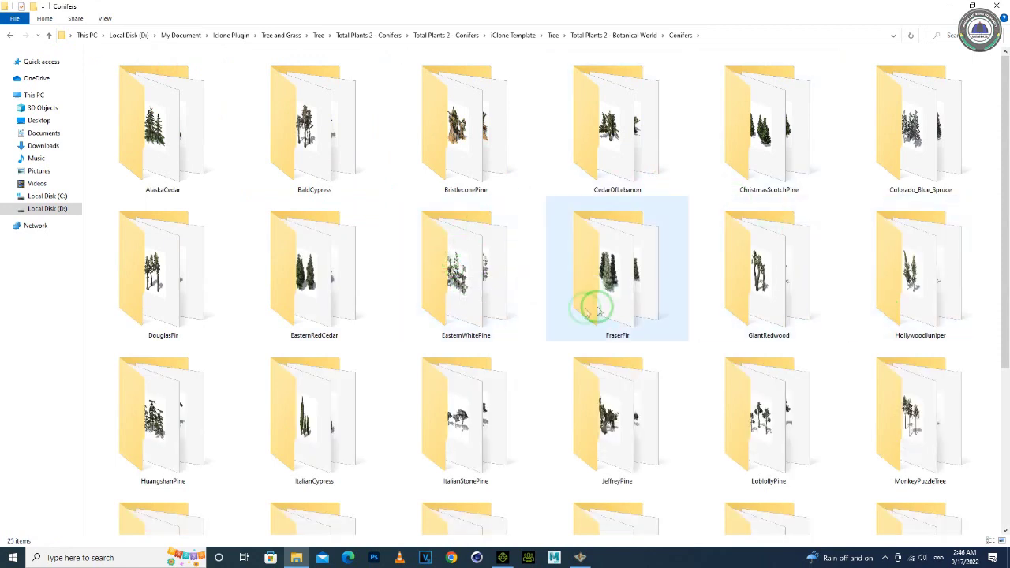
Look through the conifer folders for a suitable tree, checking the WesternJuniper and BaldCypress variants
scroll(545, 418, "down", 3)
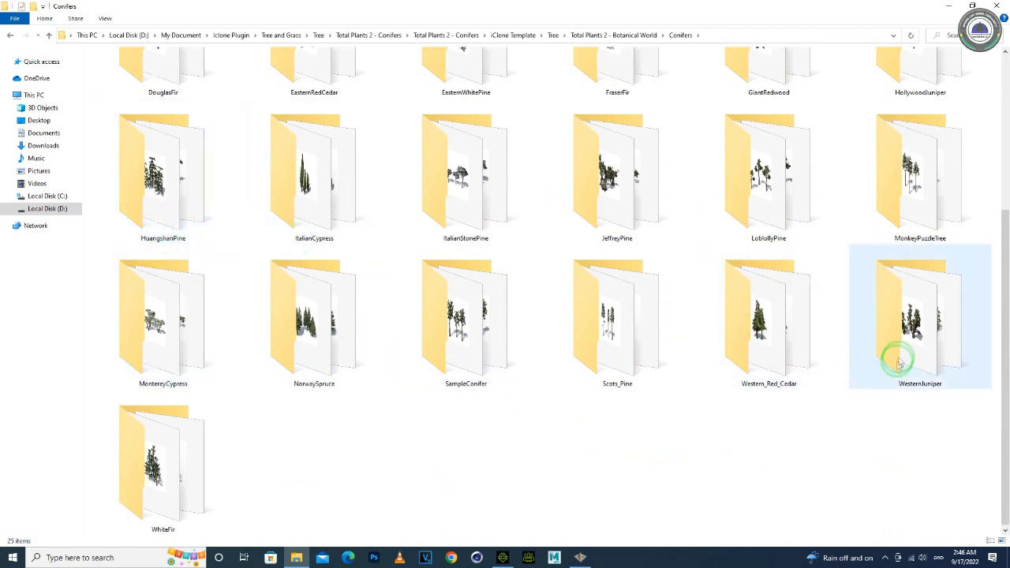
double_click(909, 331)
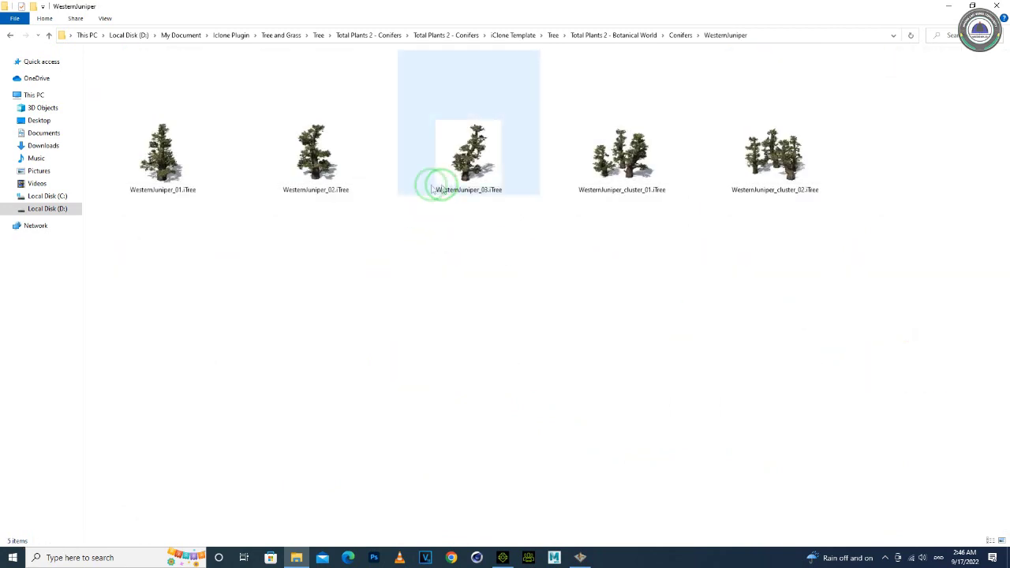
left_click(16, 35)
scroll(300, 142, "up", 3)
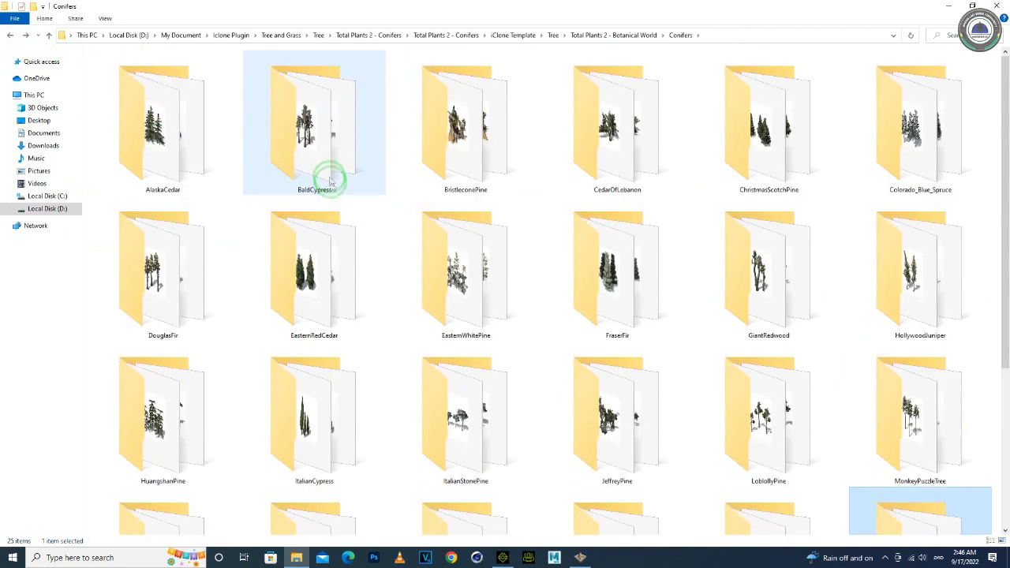
left_click(300, 152)
double_click(300, 152)
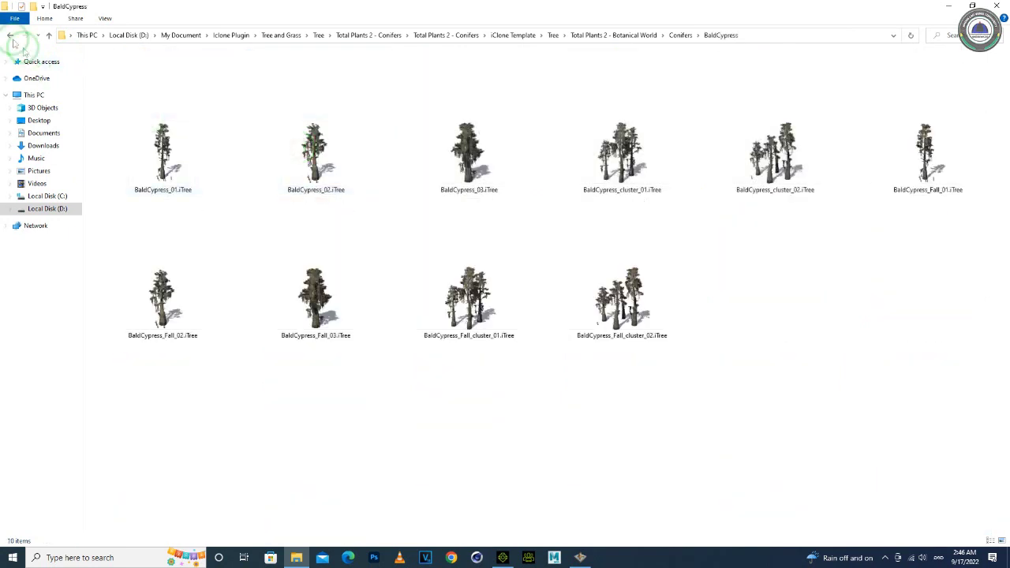
left_click(9, 38)
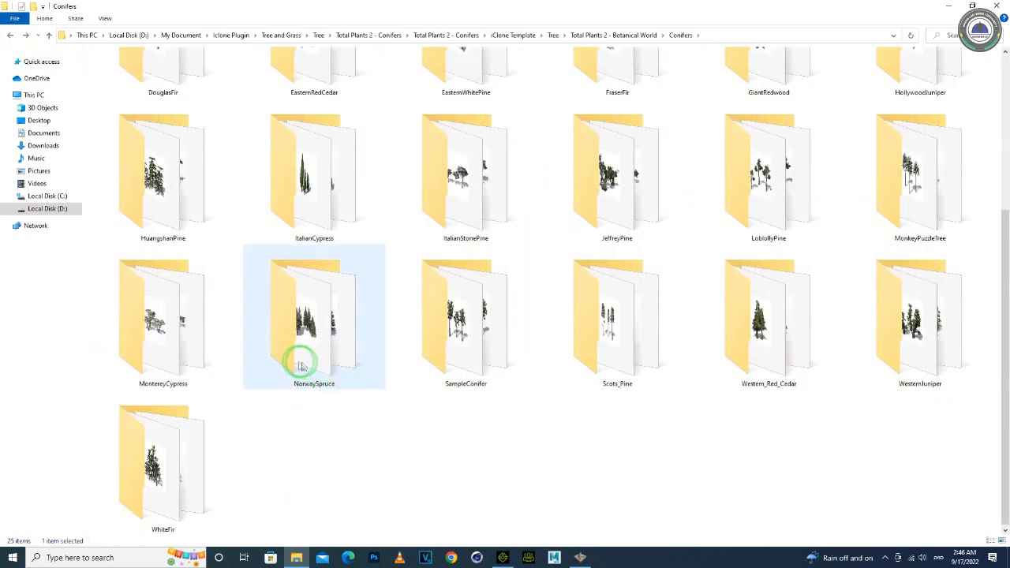
Add MontereyCypress_02.iTree from the MontereyCypress folder to the hillside in the iClone scene
left_click(170, 337)
double_click(174, 333)
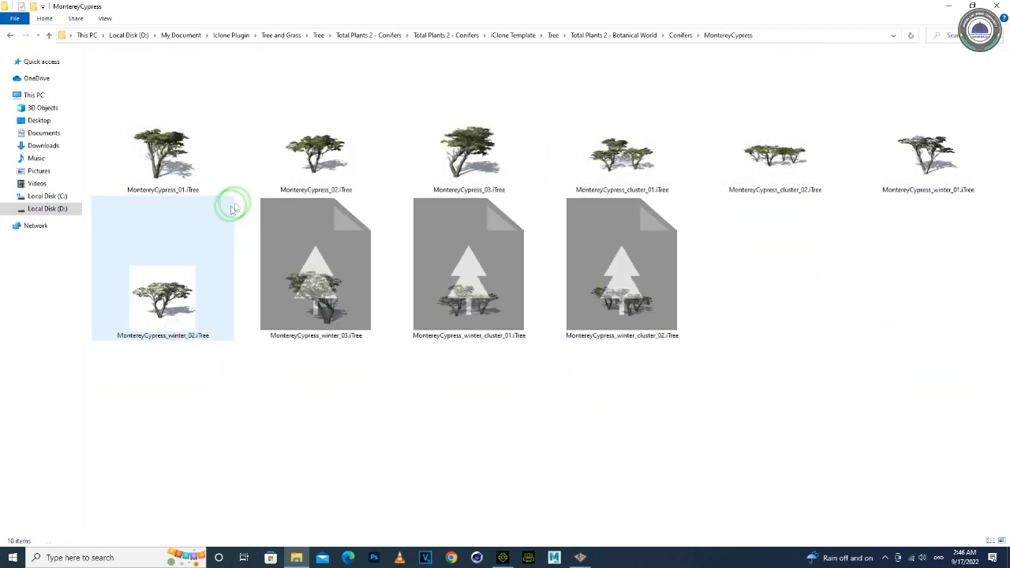
left_click(327, 169)
left_click(182, 167)
left_click_drag(293, 169, 515, 346)
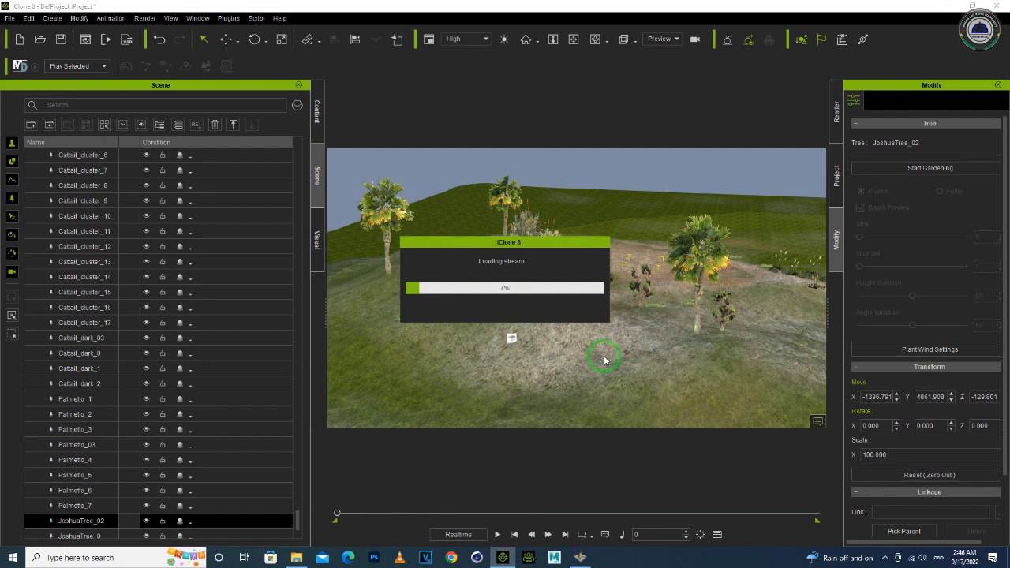
Start gardening with MontereyCypress_02 and plant single trees around the hilltop clearing and on the slope beside the path
right_click_drag(694, 355, 548, 365, "alt")
left_click(895, 171)
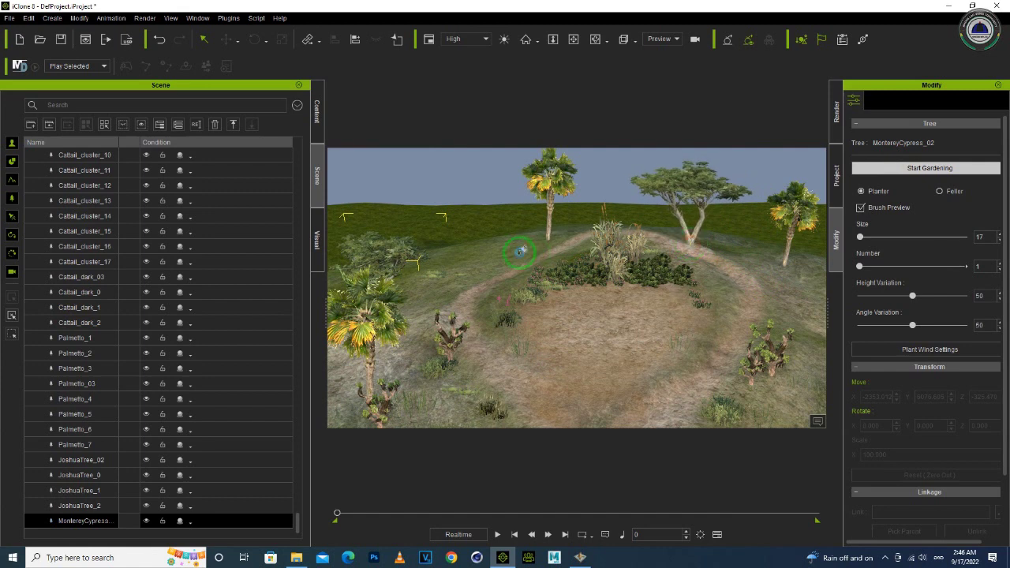
left_click(517, 250)
left_click(560, 302)
mouse_move(560, 302)
right_mouse_down()
mouse_move(563, 273)
mouse_move(627, 255)
mouse_move(621, 237)
mouse_move(497, 253)
mouse_move(511, 288)
right_mouse_up()
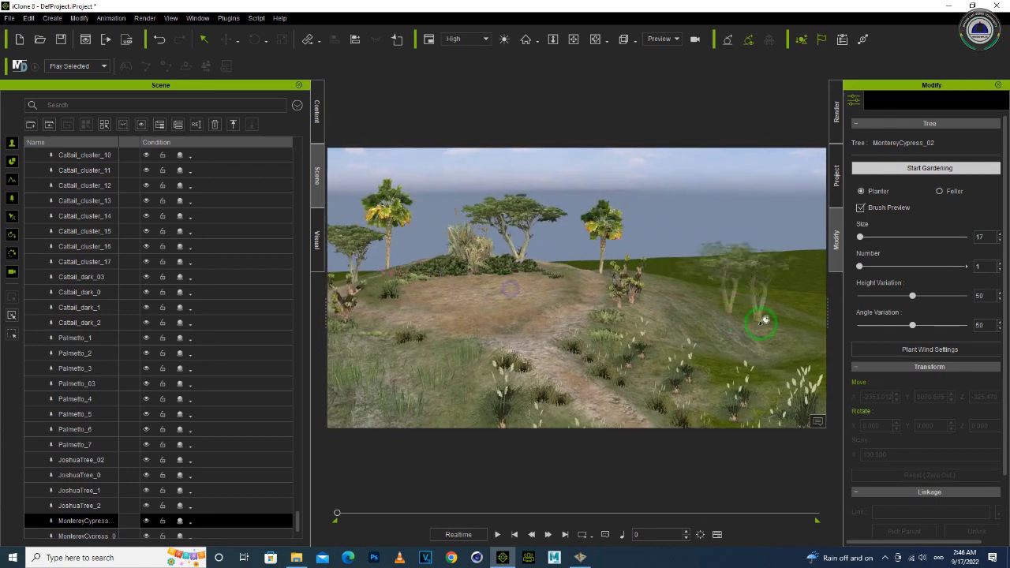
left_click(754, 348)
mouse_move(677, 337)
right_mouse_down()
mouse_move(621, 320)
mouse_move(763, 334)
mouse_move(647, 360)
mouse_move(580, 276)
mouse_move(577, 289)
right_mouse_up()
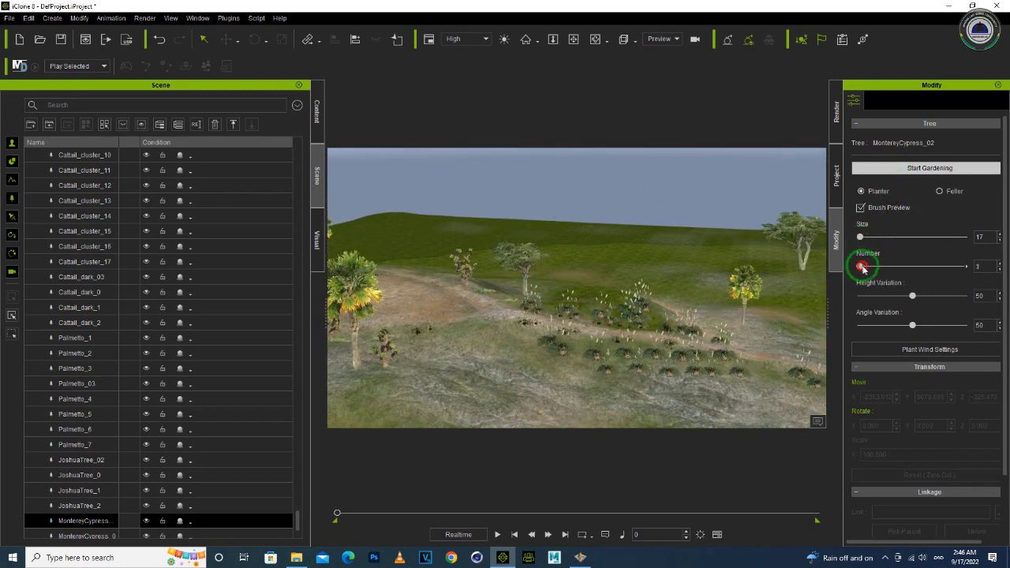
Plant MontereyCypress_02 farther along the path with brush size 124 and two trees per placement, and end the gardening mode
left_click_drag(862, 267, 864, 267)
left_click(864, 237)
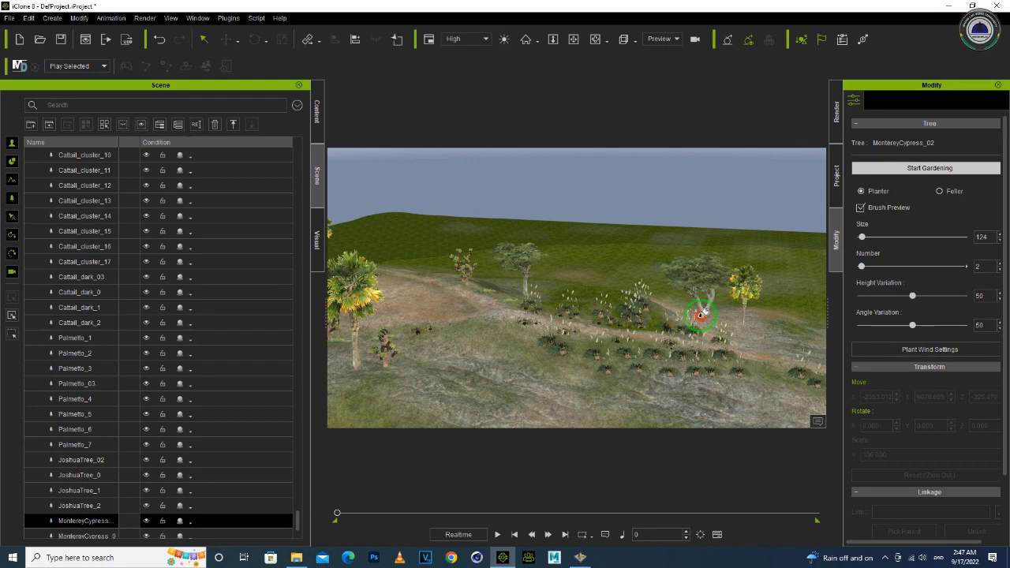
right_click_drag(620, 291, 792, 272)
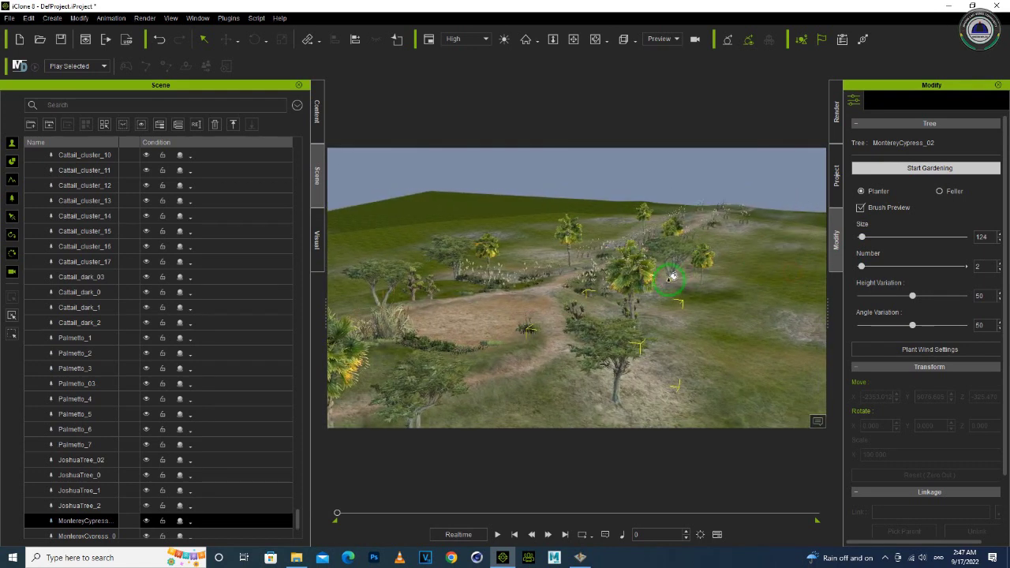
left_click(917, 168)
Select an elephant grass clump beside the path leading to the clearing and start gardening with it
right_click_drag(747, 200, 444, 307)
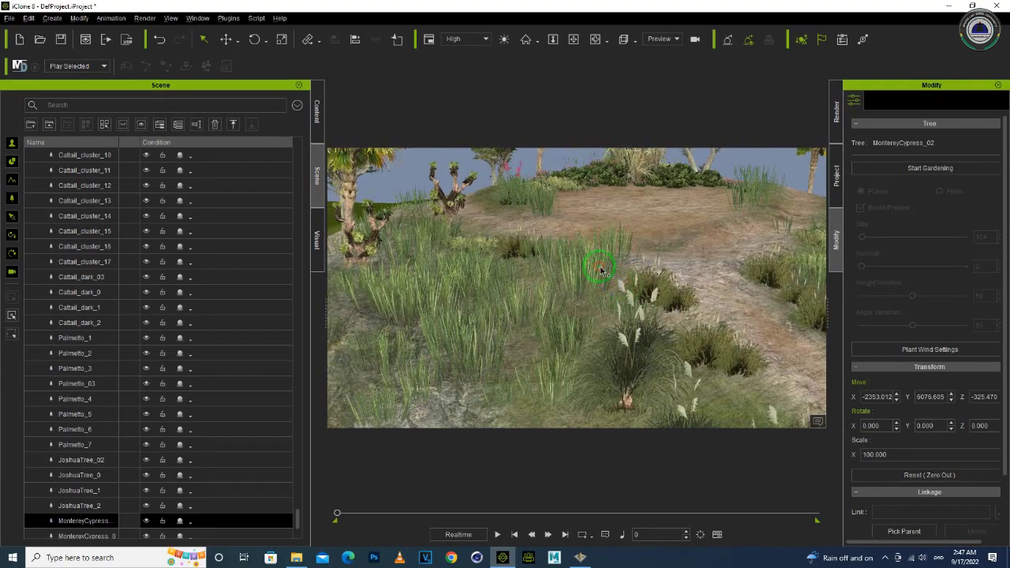
left_click(599, 292)
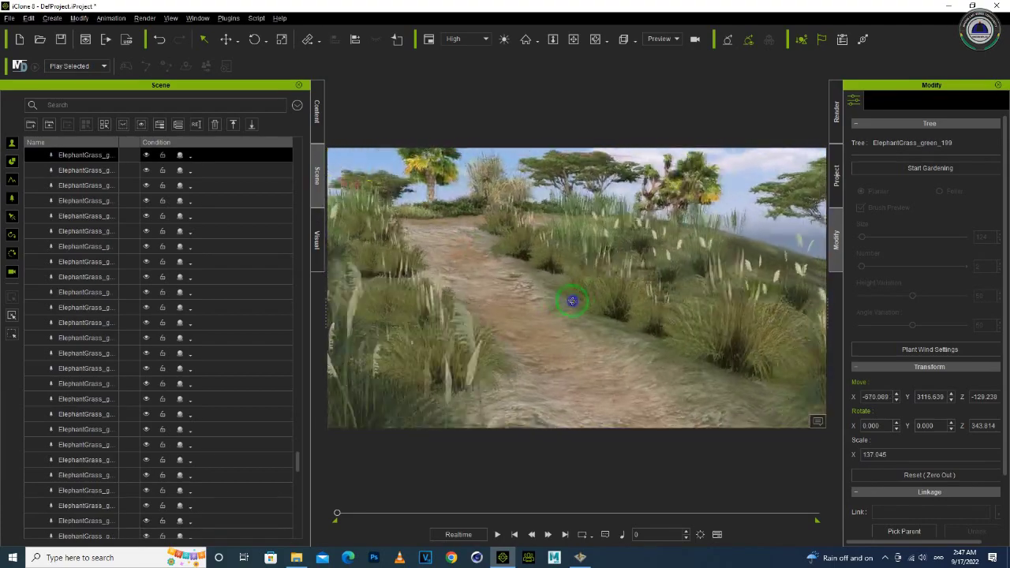
middle_click_drag(472, 303, 499, 342)
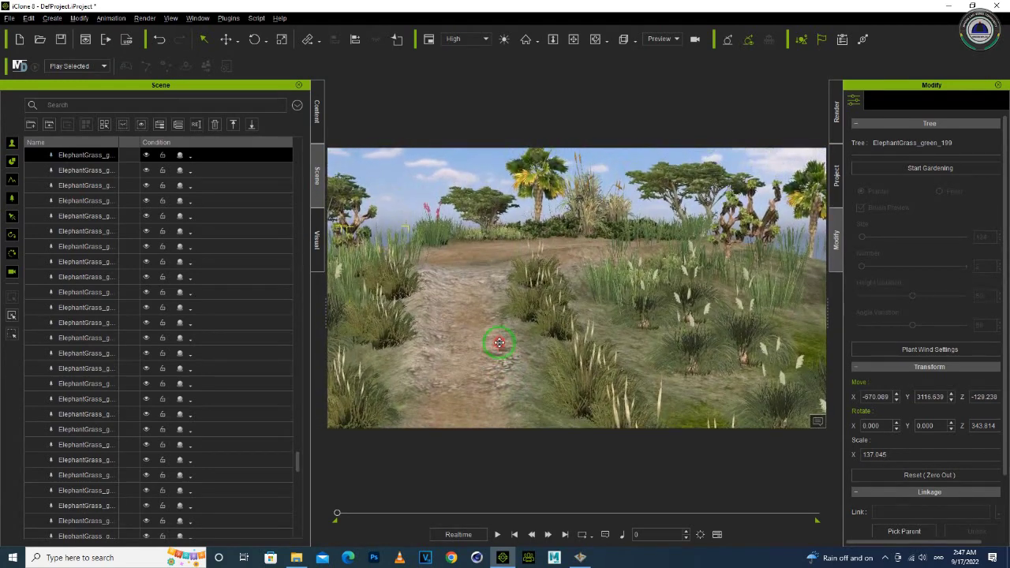
middle_click_drag(481, 304, 524, 309)
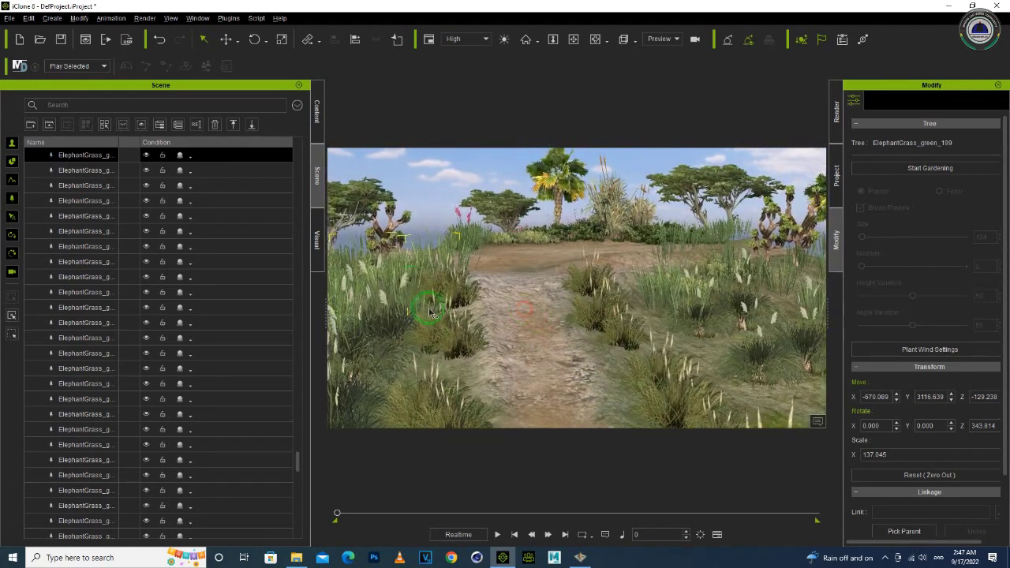
left_click(407, 268)
left_click(909, 167)
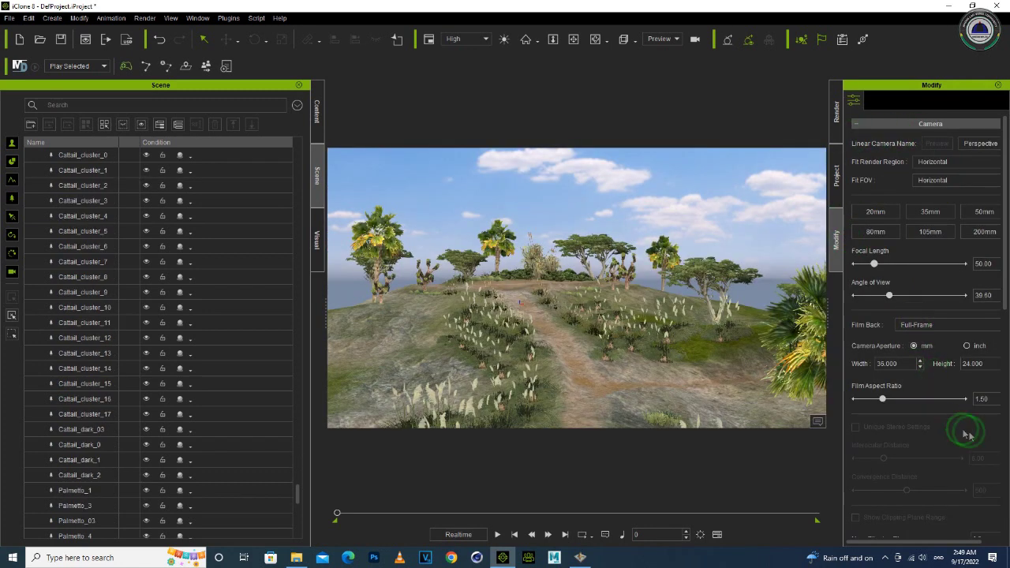
Look through the preview camera's properties and the project settings
left_click_drag(1001, 235, 1004, 120)
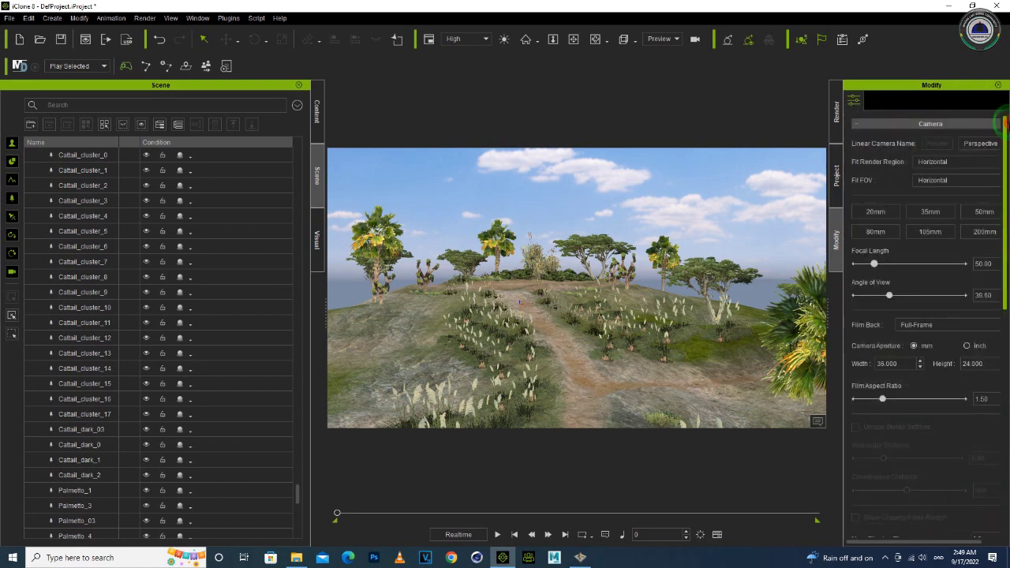
left_click(838, 188)
left_click(837, 231)
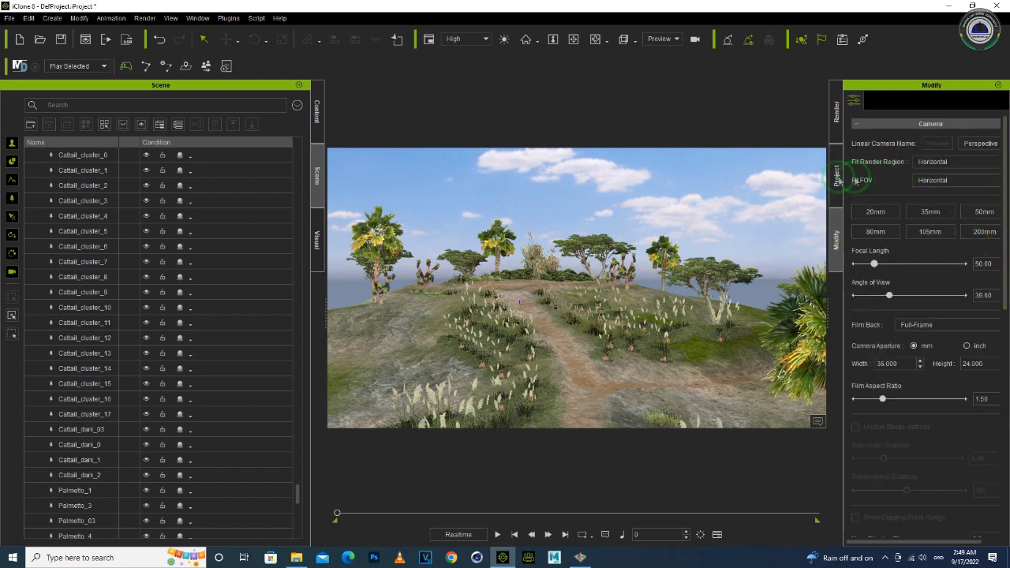
left_click(837, 180)
left_click_drag(1007, 224, 1004, 147)
left_click(836, 238)
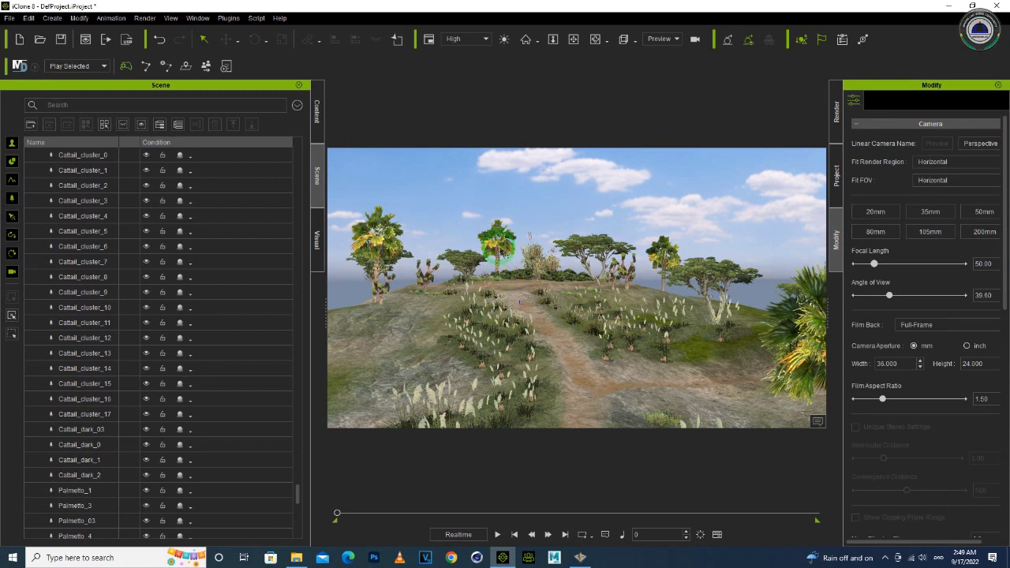
Open the plant wind settings from the palm behind the clearing and play the scene to preview the vegetation in motion
left_click(500, 253)
left_click(932, 354)
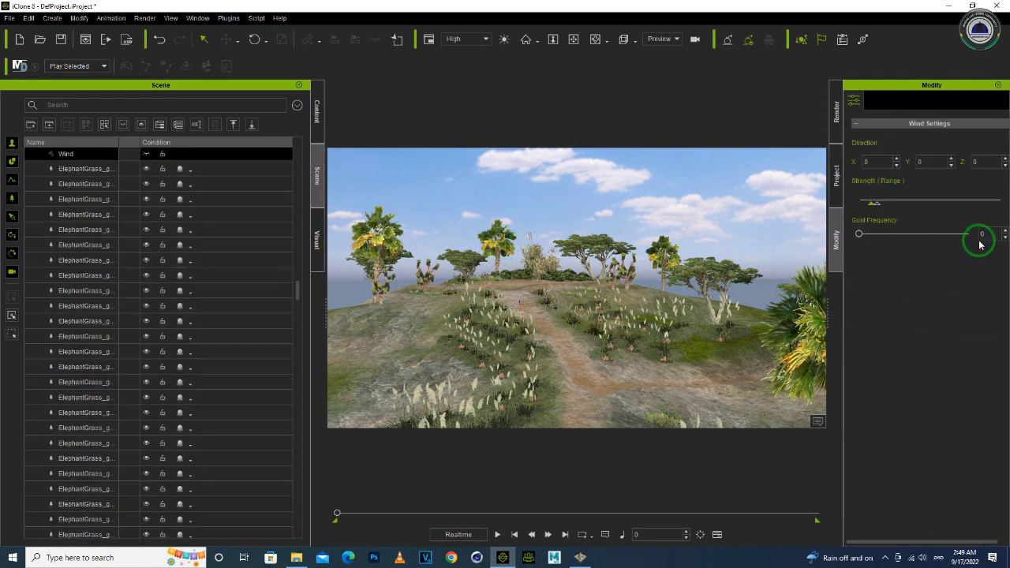
left_click(550, 339)
key("space")
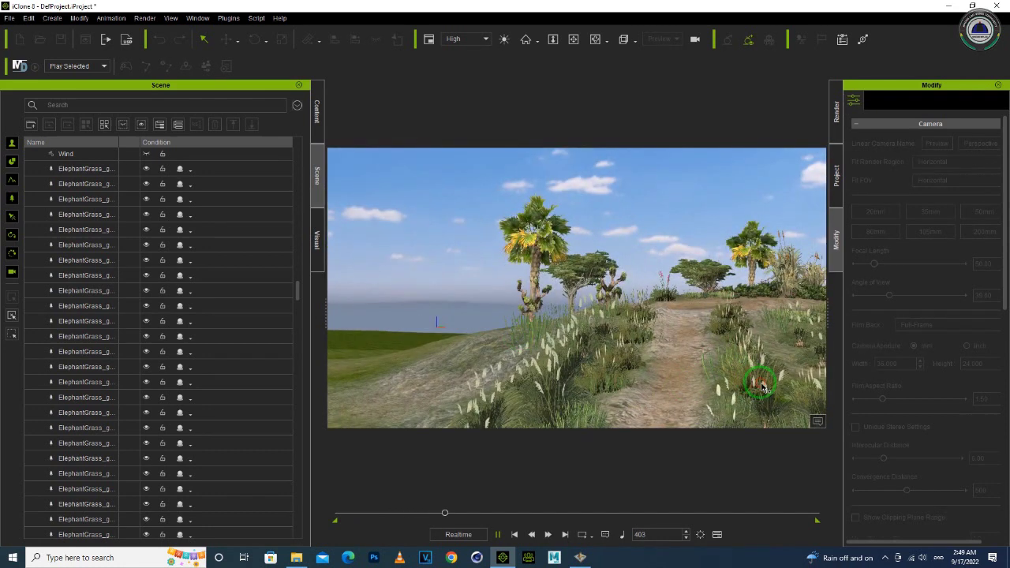
left_click(762, 387)
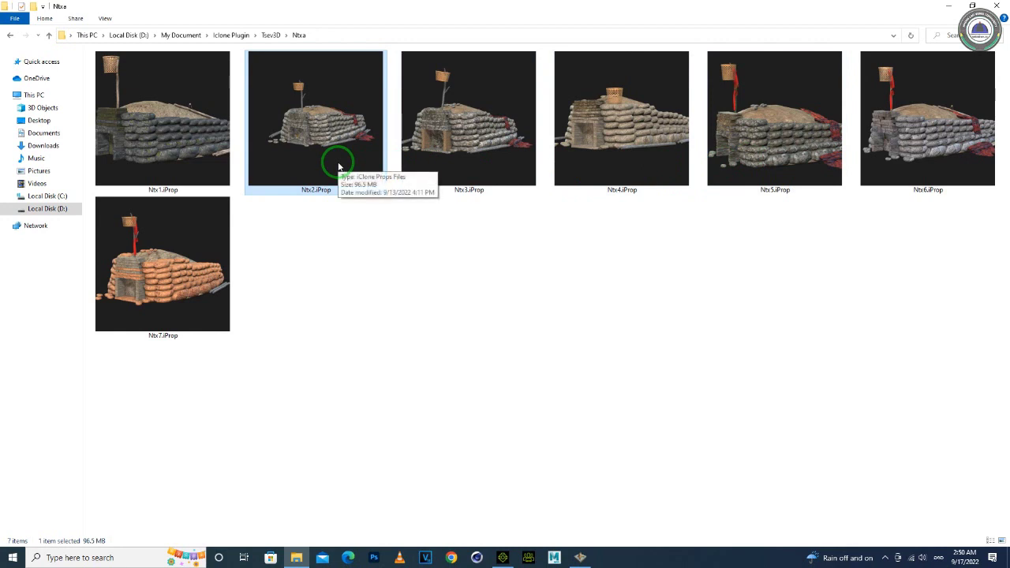
Bring the stone mound prop Ntx5.iProp from the file folder into the hilltop clearing and scale it uniformly to about 143
left_click(783, 158)
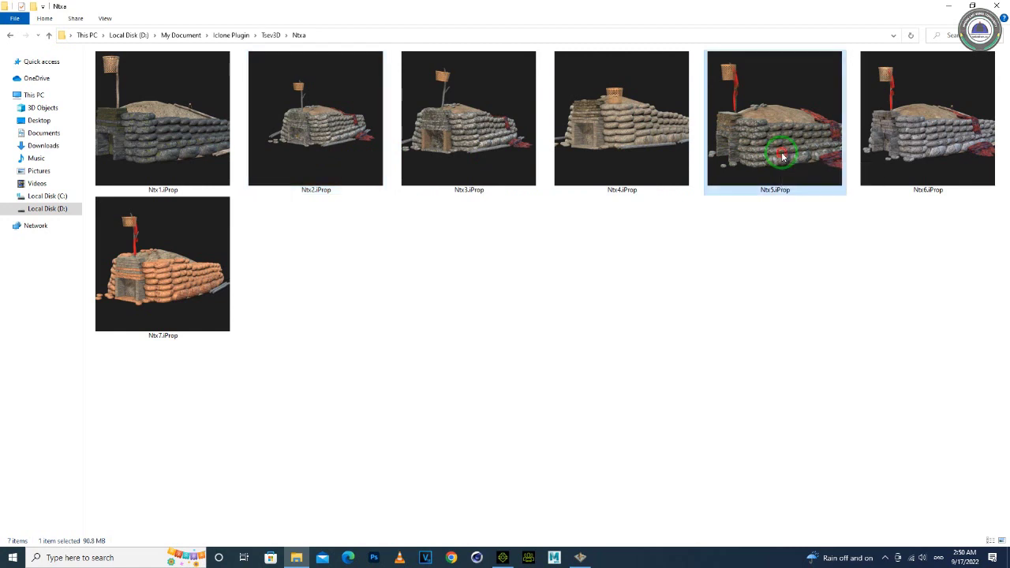
left_click_drag(783, 158, 555, 231)
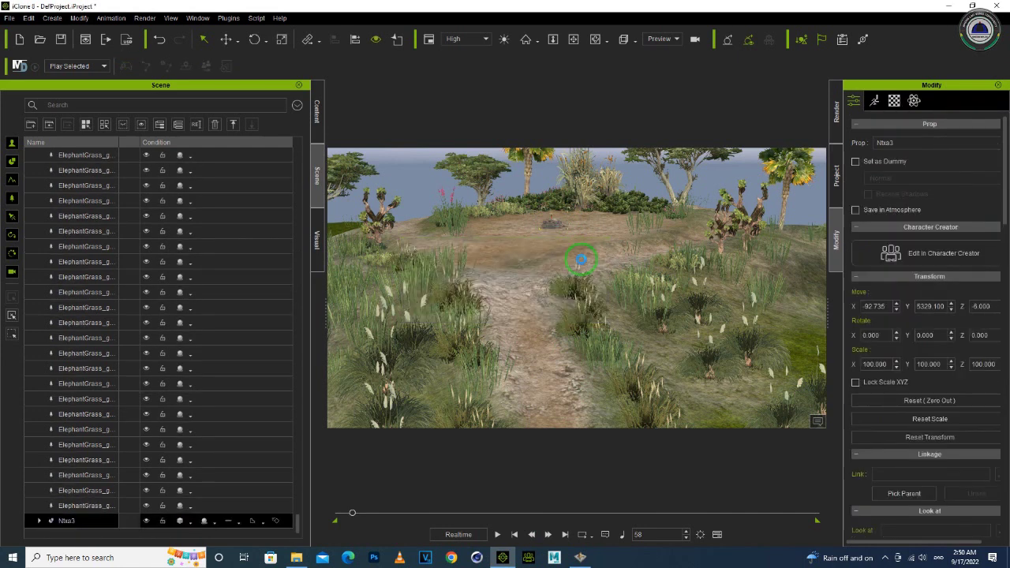
middle_click_drag(540, 221, 550, 282)
scroll(548, 343, "up", 5)
scroll(508, 276, "up", 5)
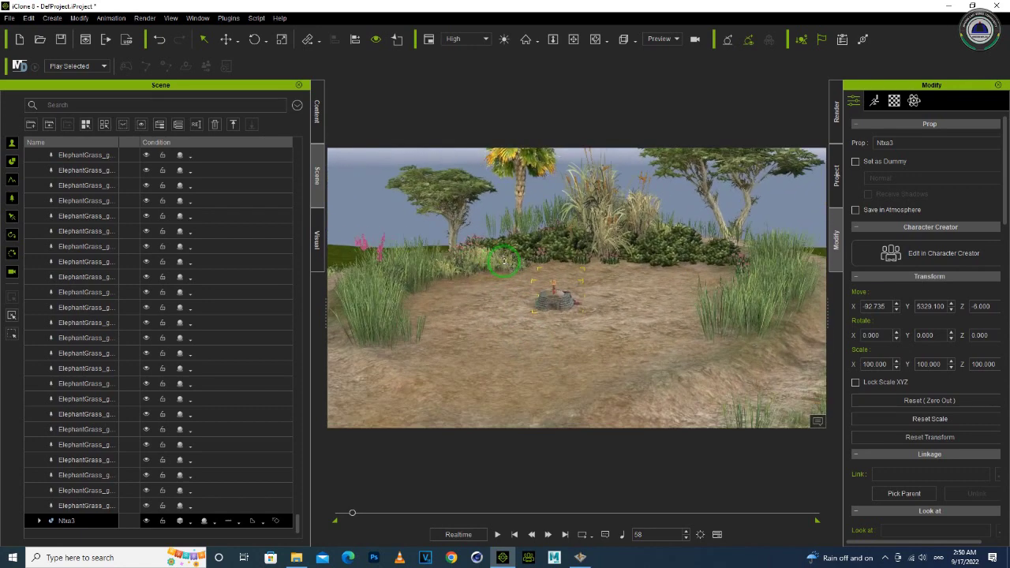
scroll(547, 305, "up", 3)
right_click_drag(537, 282, 641, 277)
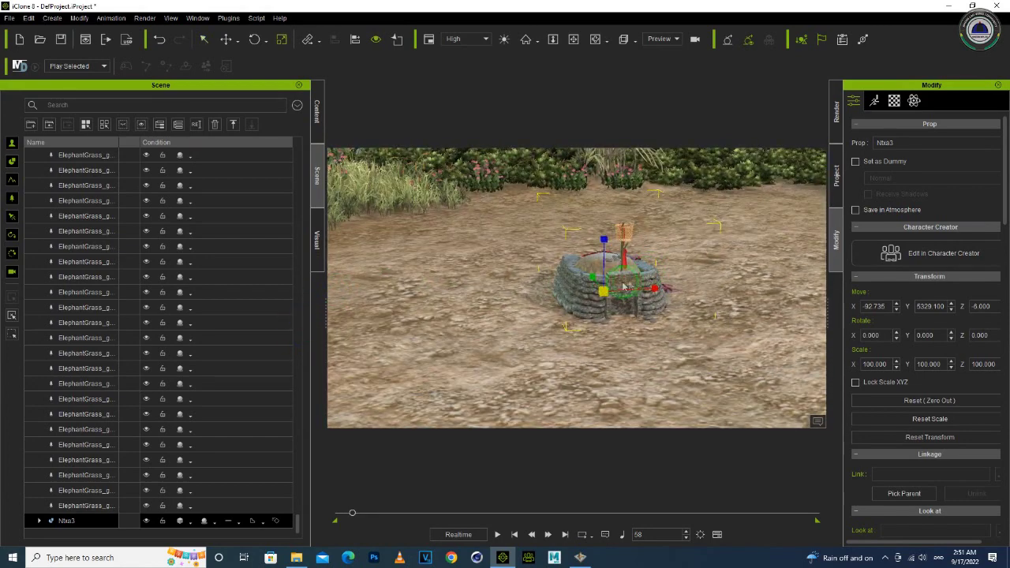
left_click_drag(602, 291, 660, 255)
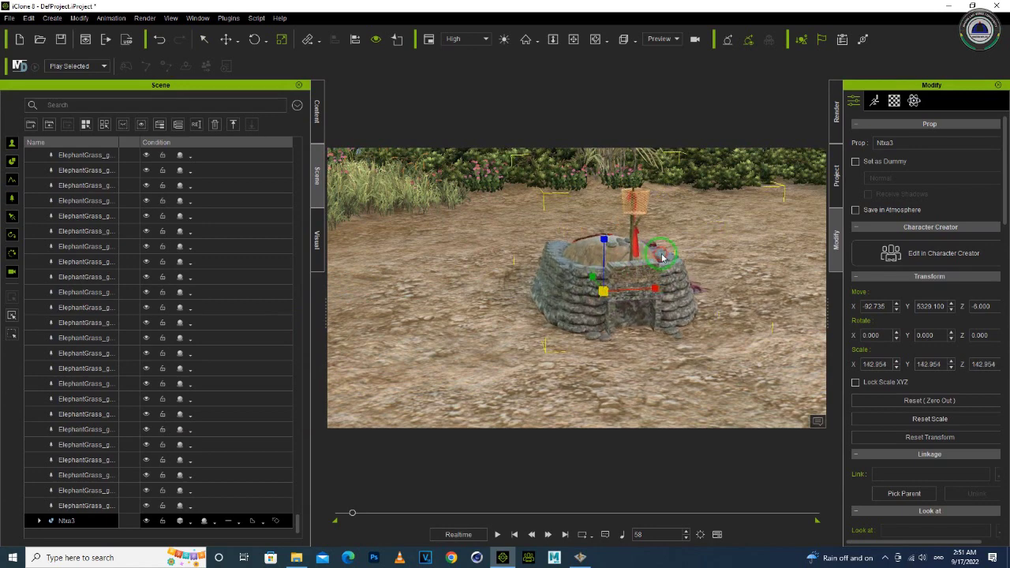
Adjust the stone mound's vertical position to Z about -5.07 so its base sits in the ground
scroll(646, 255, "down", 3)
scroll(645, 254, "down", 6)
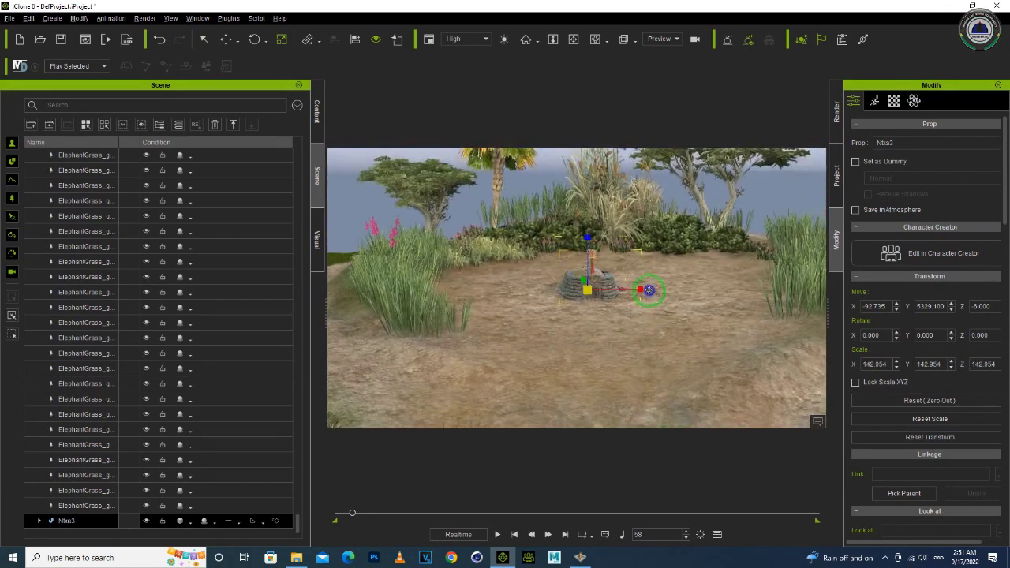
right_click_drag(648, 280, 629, 309)
scroll(577, 288, "up", 5)
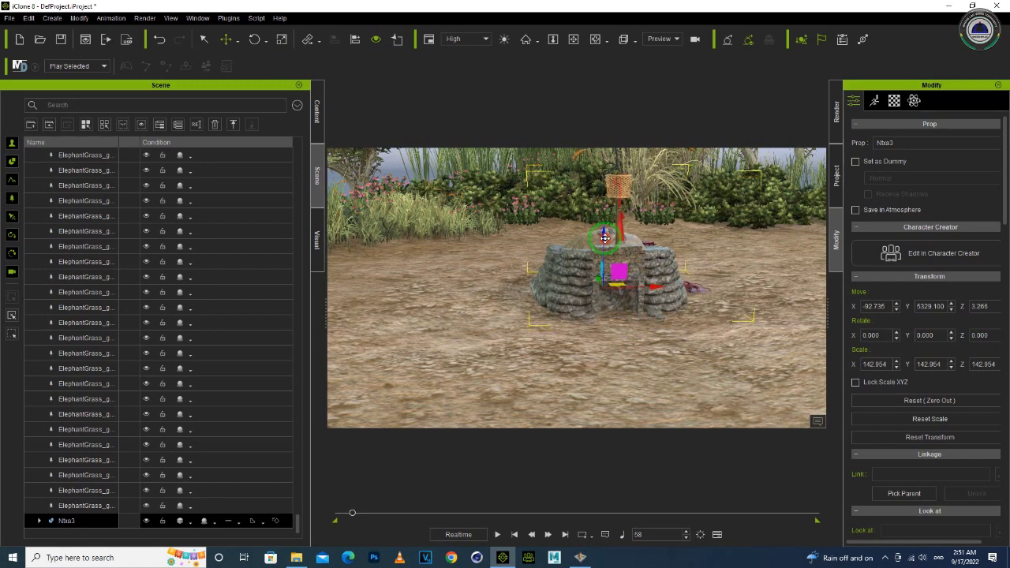
right_click_drag(605, 242, 417, 248)
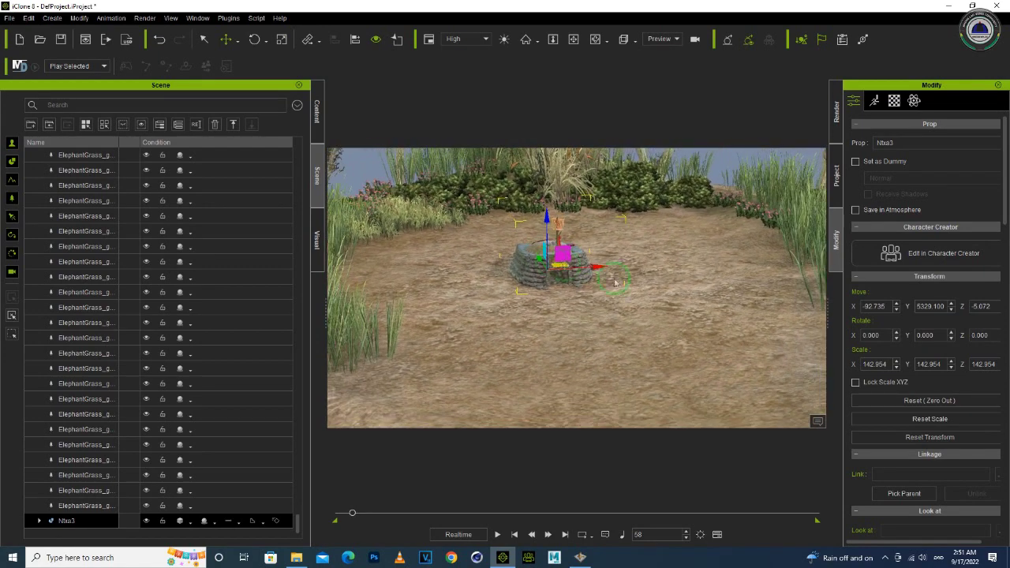
Rotate the stone mound about -7.9 degrees around Z and stretch its Z scale to about 149
right_click_drag(588, 322, 579, 338)
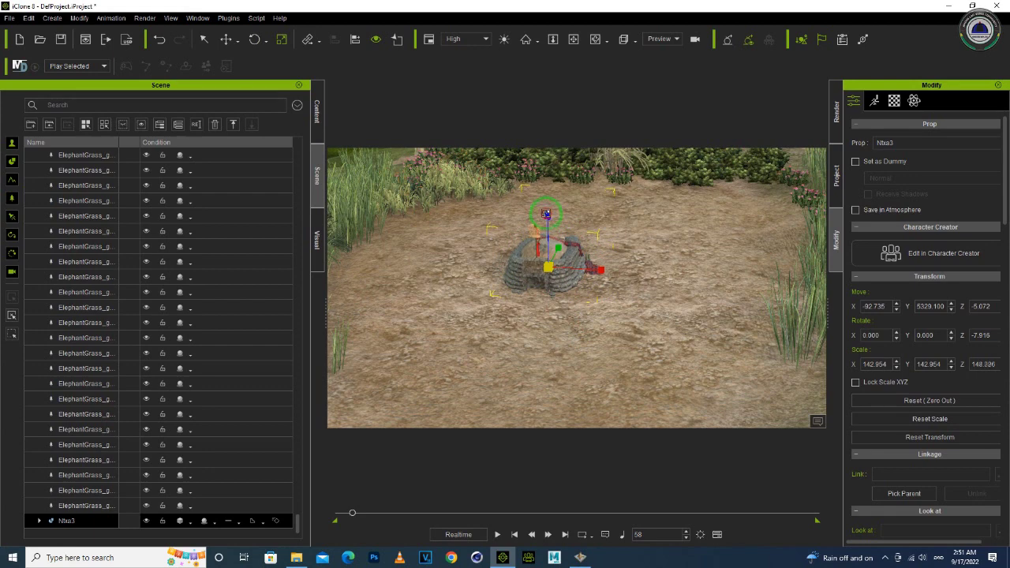
right_click_drag(543, 197, 466, 248)
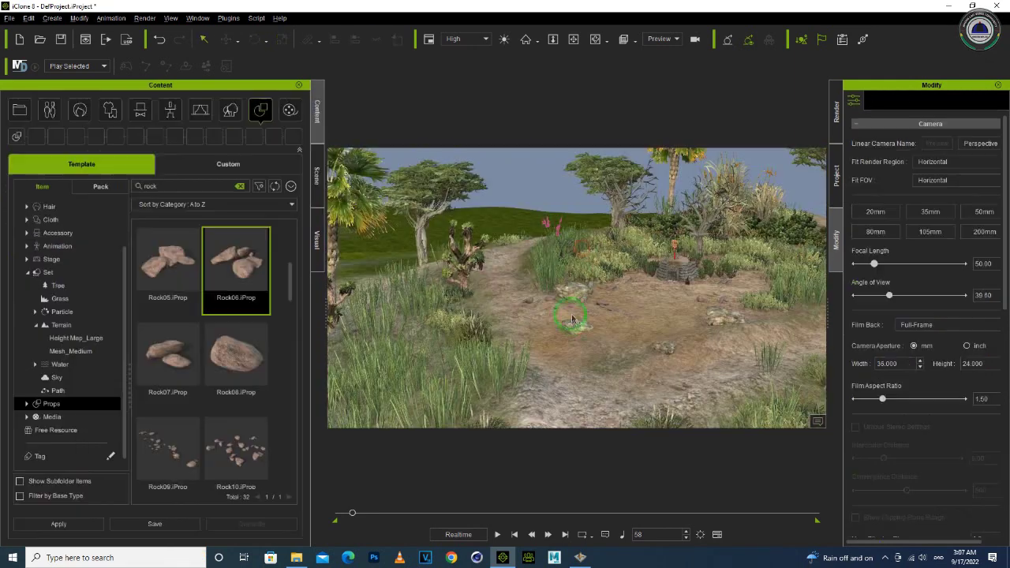
Scrub the timeline to frame 61 and remove the object animation from Rock08 in the clearing
left_click(577, 327)
middle_click_drag(654, 365, 595, 303)
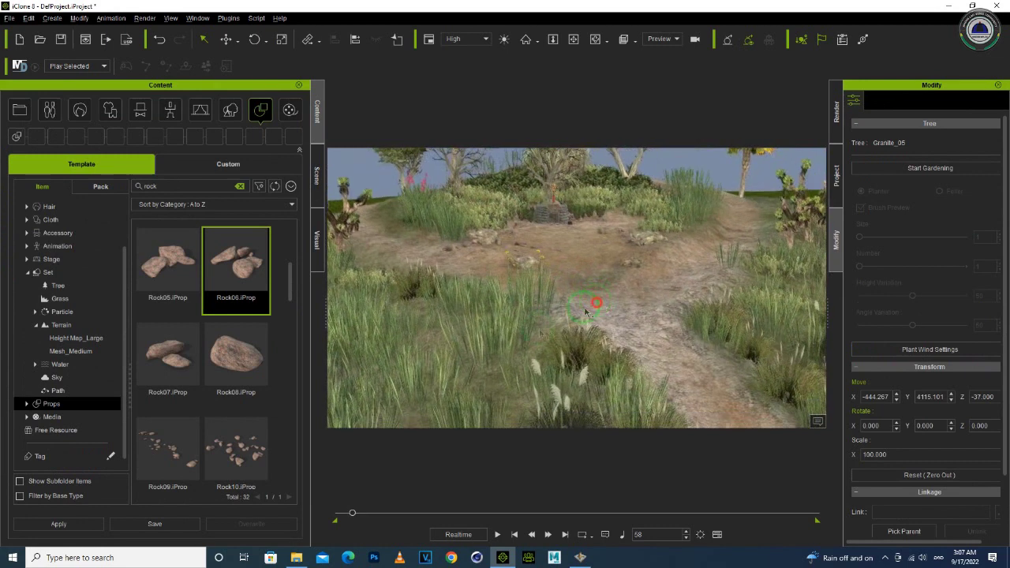
mouse_move(352, 514)
left_mouse_down()
mouse_move(335, 514)
mouse_move(368, 517)
mouse_move(334, 518)
mouse_move(355, 518)
left_mouse_up()
scroll(593, 295, "up", 5)
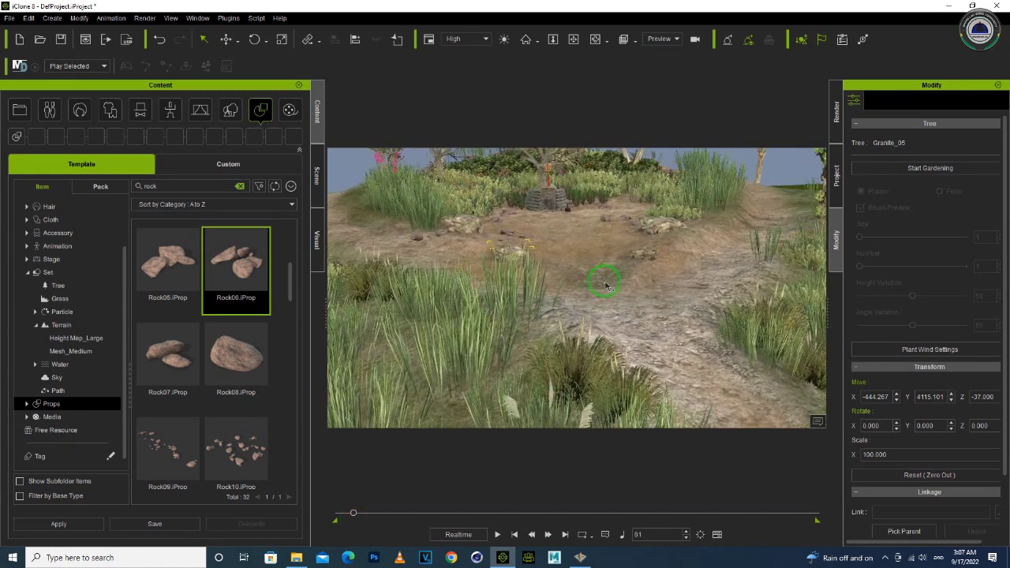
middle_click_drag(550, 263, 567, 292)
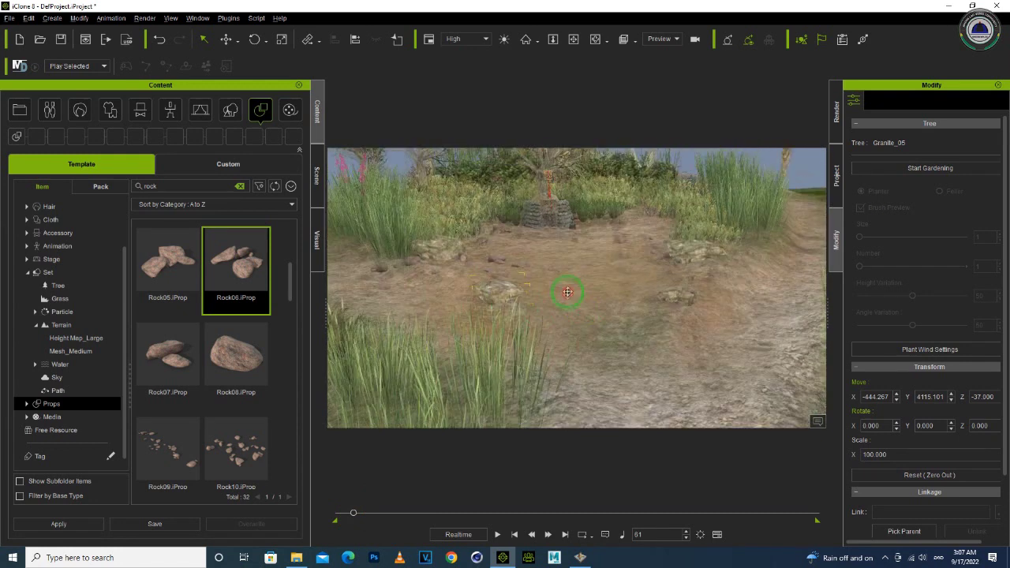
left_click_drag(568, 292, 570, 314)
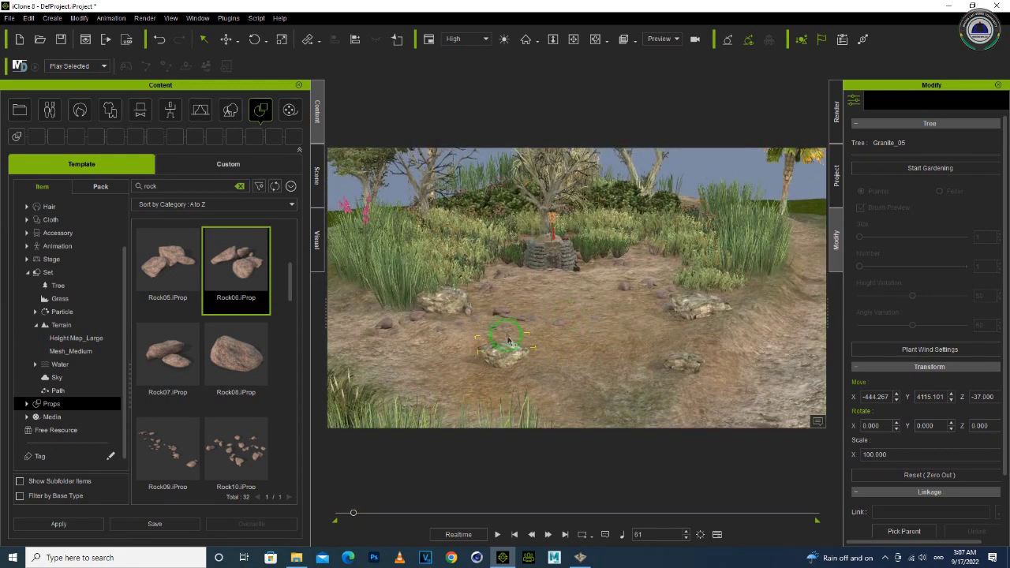
left_click(501, 314)
right_click(502, 314)
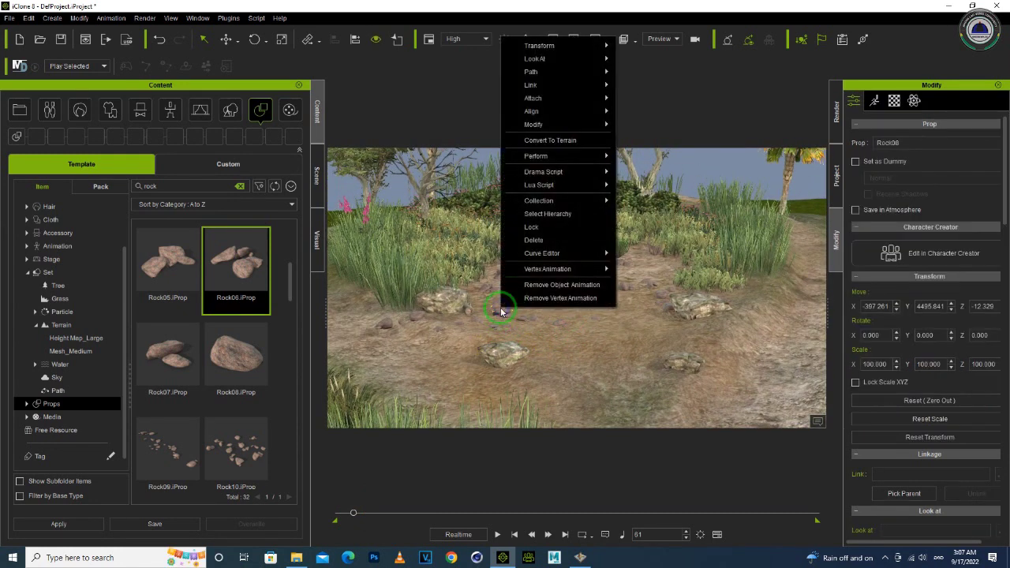
left_click(576, 256)
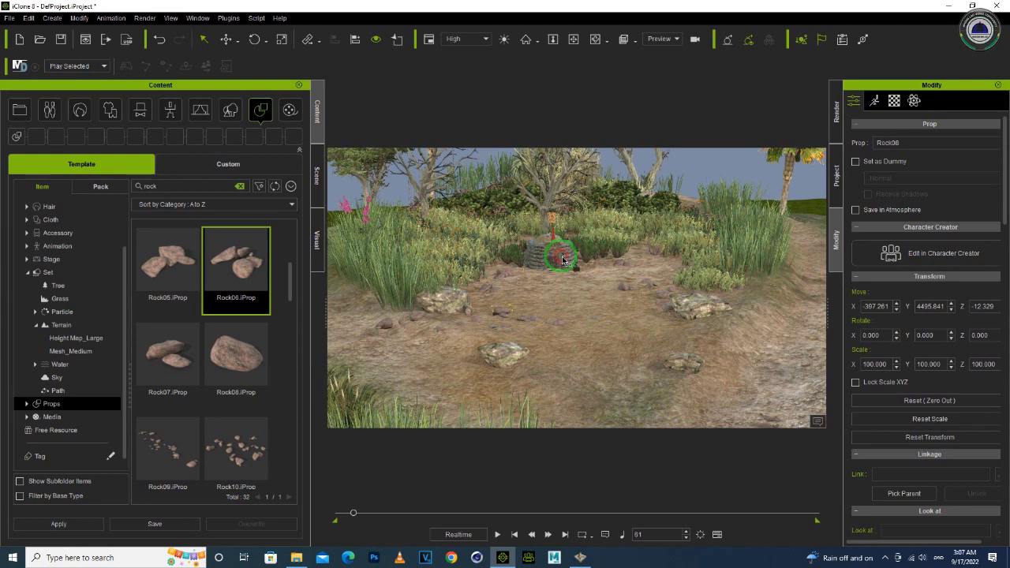
Remove the object animation from the stone mound Ntxa3 and from the Rock10 stones in the clearing
right_click(563, 259)
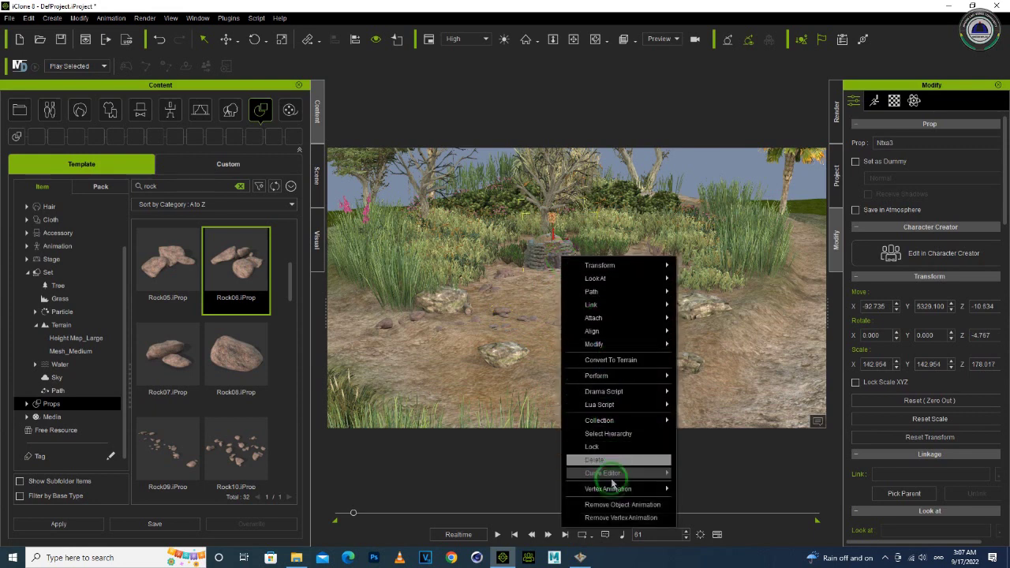
left_click(620, 504)
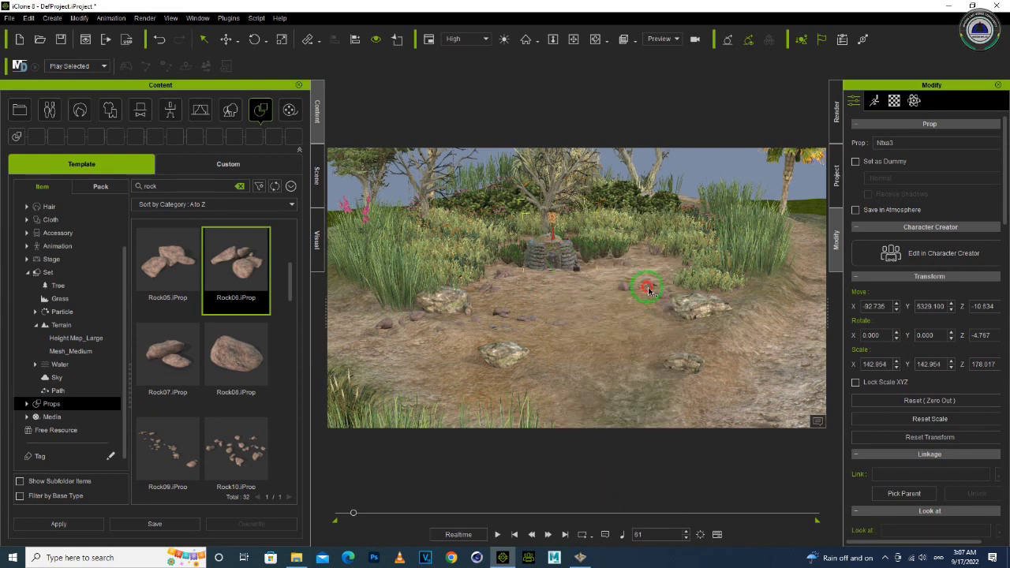
left_click(648, 289)
left_click(663, 299)
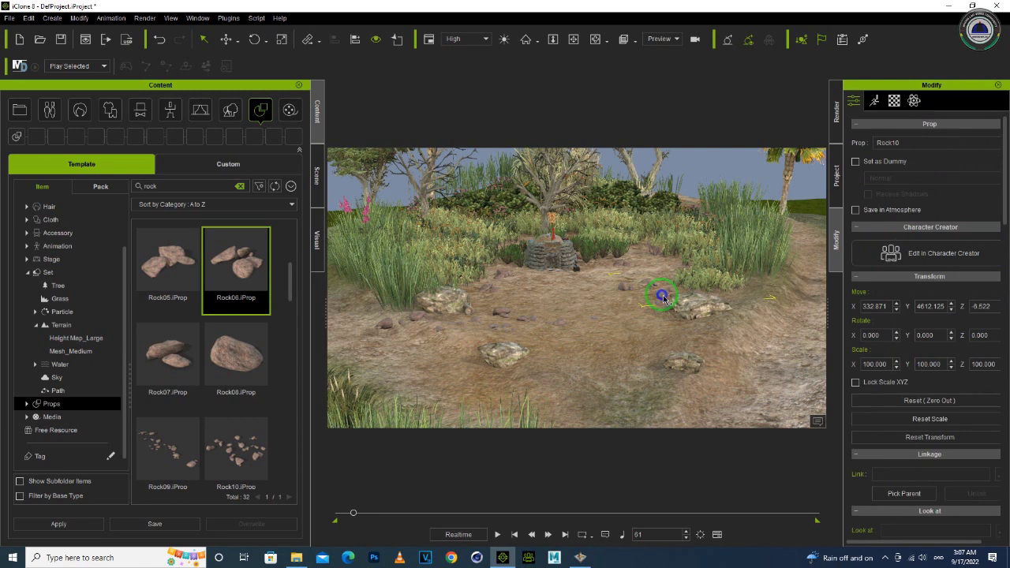
right_click(663, 299)
left_click(703, 542)
Scrub the timeline to frame 95 and examine the small rocks and the stone mound up close
mouse_move(353, 514)
left_mouse_down()
mouse_move(335, 514)
mouse_move(362, 512)
left_mouse_up()
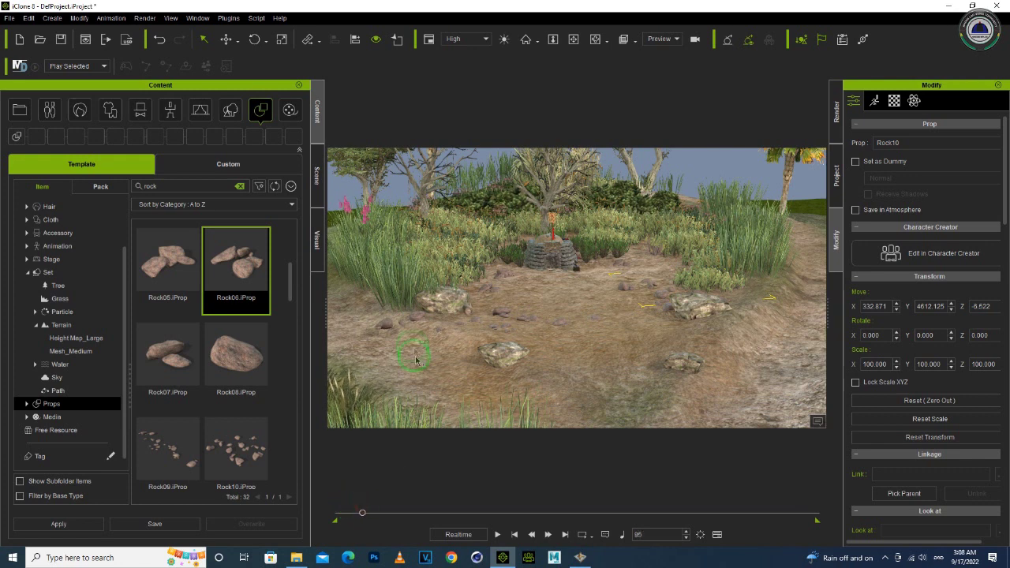
right_click_drag(473, 356, 419, 341)
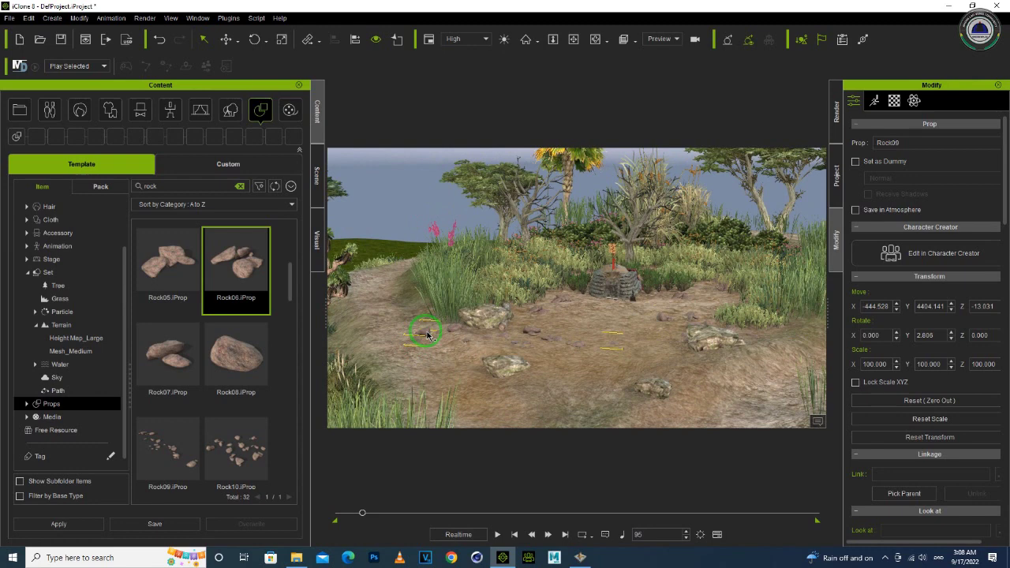
left_click(507, 346)
right_click_drag(526, 339, 665, 293)
middle_click_drag(665, 294, 615, 335)
scroll(616, 335, "up", 10)
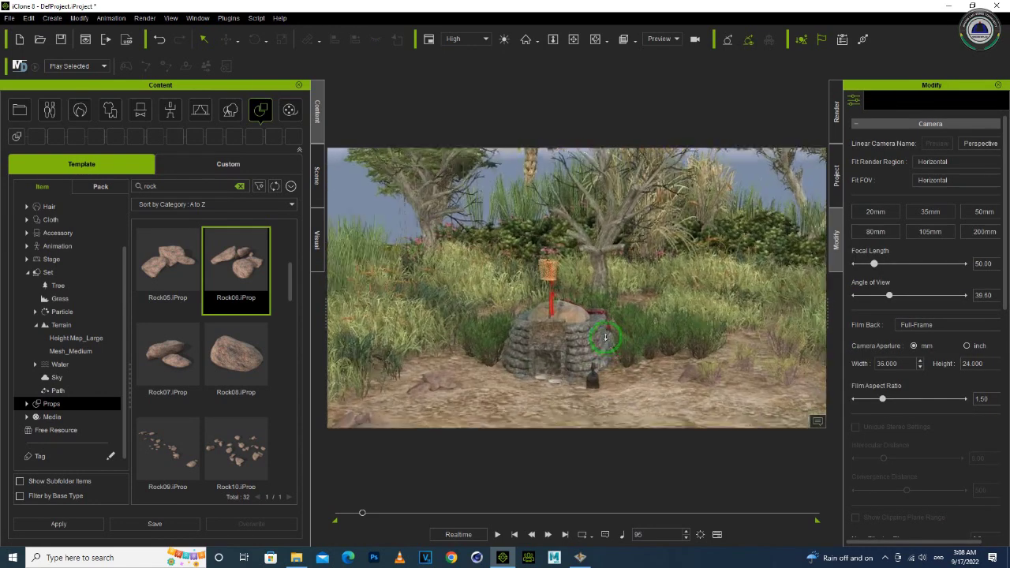
right_click_drag(606, 364, 637, 371)
middle_click_drag(577, 383, 586, 351)
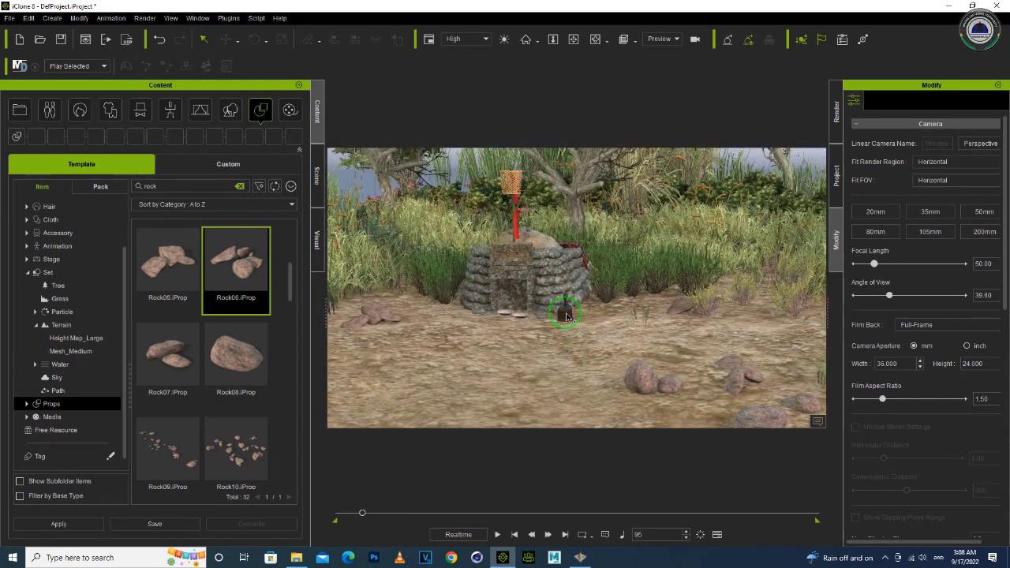
Remove the object animation from props a and a_0 at the mound's entrance and from Liv khaub ncaws beside it
left_click(566, 317)
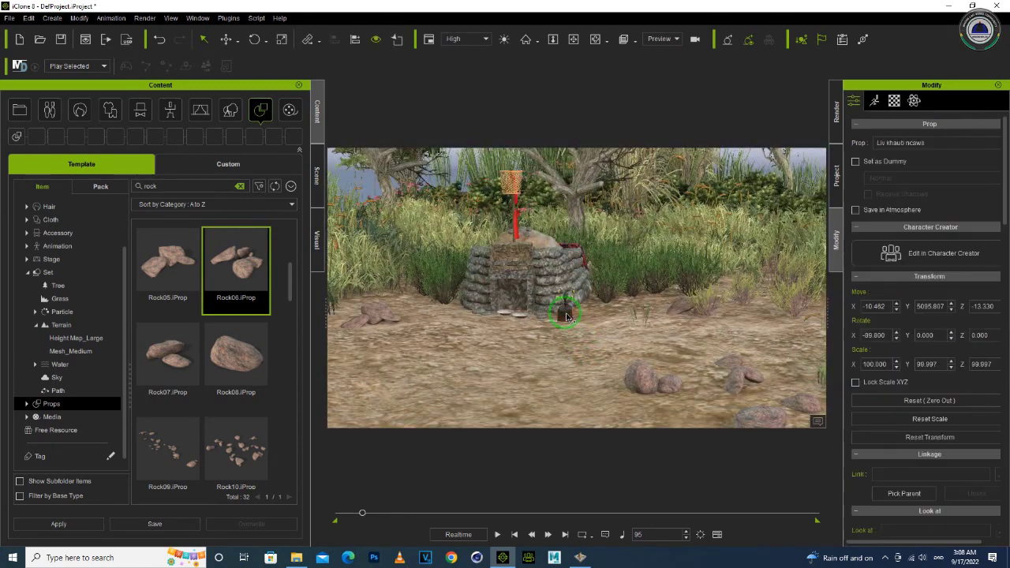
right_click(509, 317)
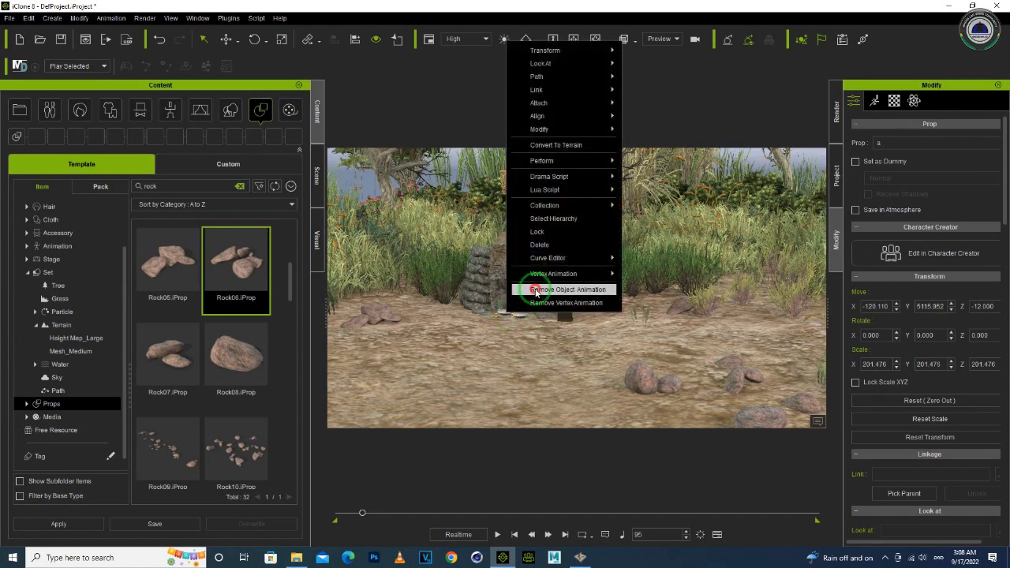
left_click(524, 292)
right_click(521, 317)
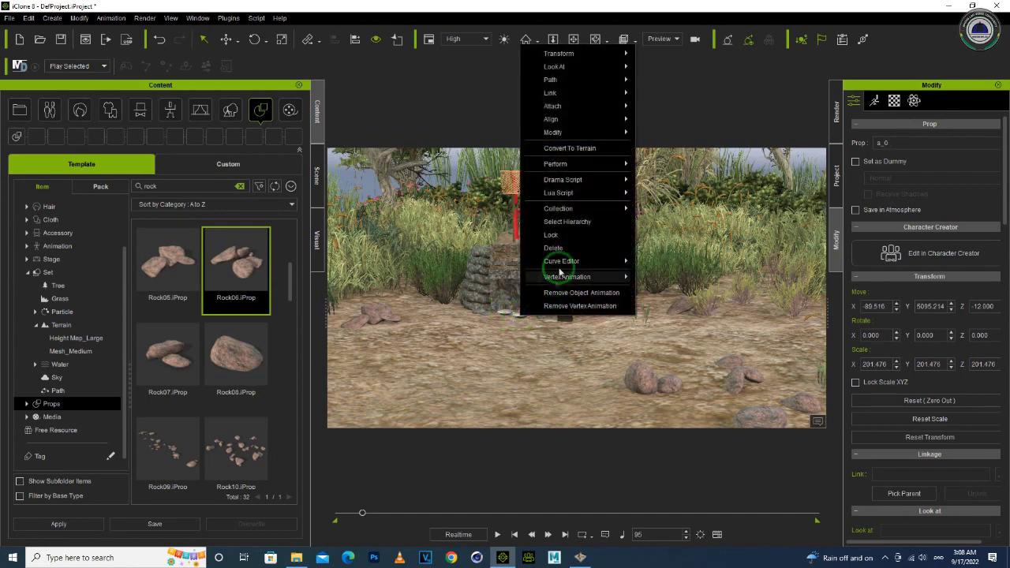
left_click(561, 294)
right_click(567, 317)
left_click(604, 293)
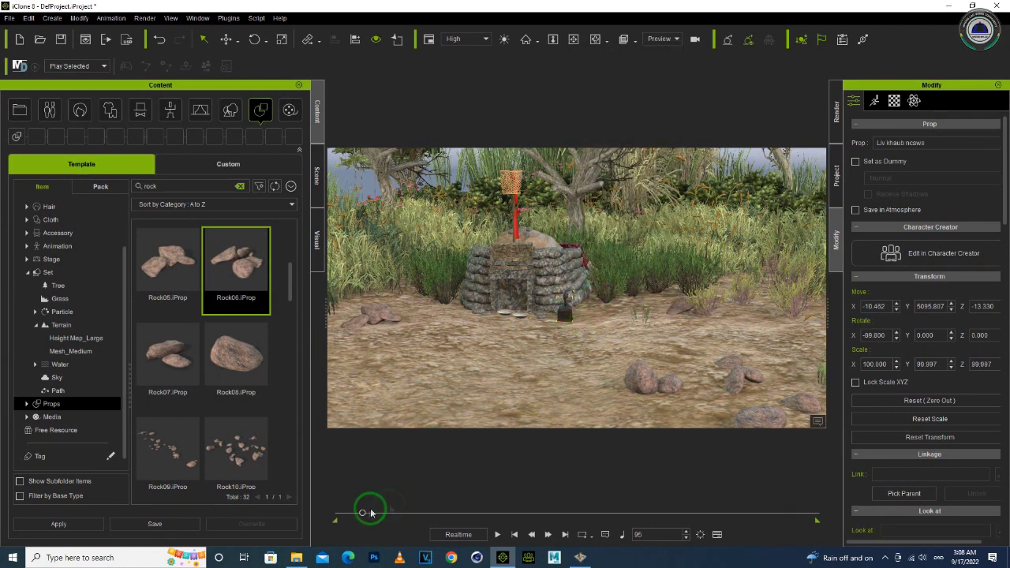
Remove the object animation from Rock04 beside the mound at frame 0, and scrub to frame 163 to check the rocks
left_click_drag(363, 515, 336, 515)
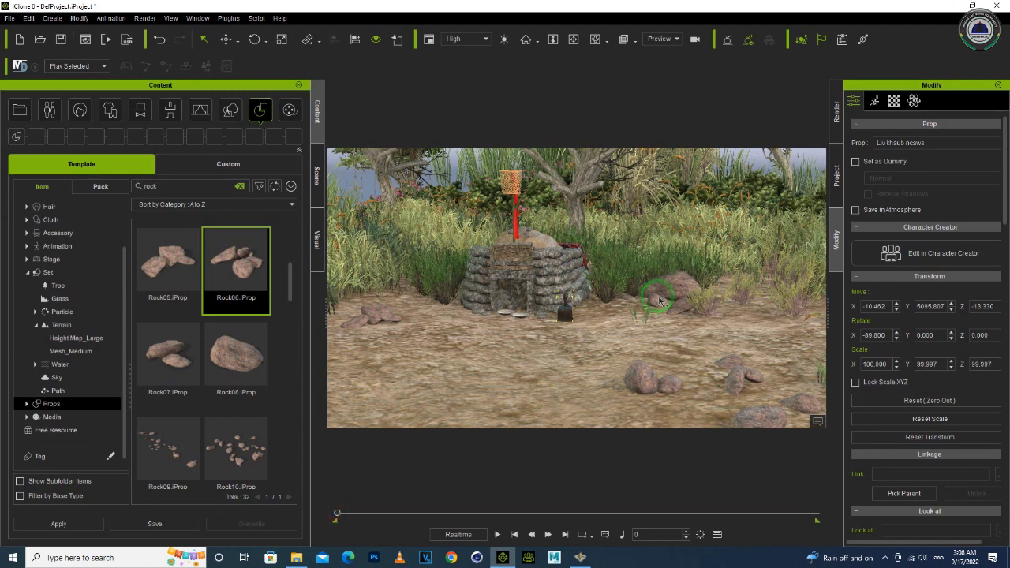
right_click_drag(667, 291, 702, 285)
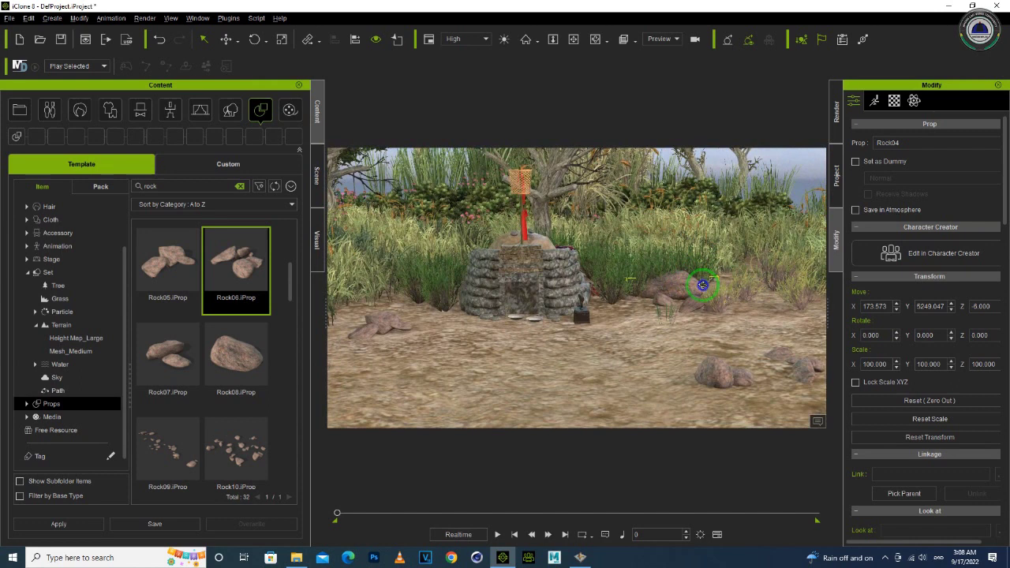
right_click(676, 284)
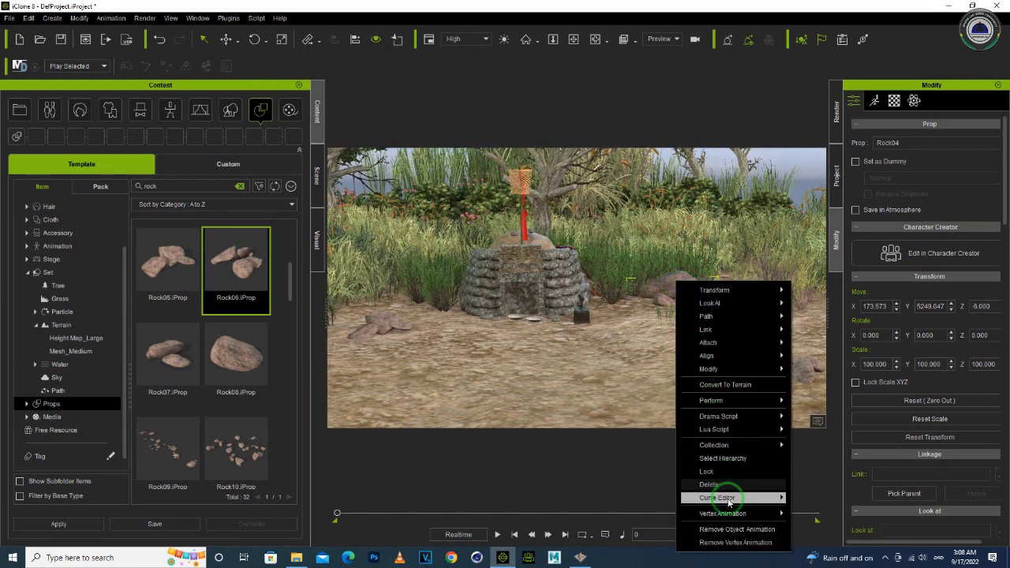
left_click(735, 530)
left_click(443, 402)
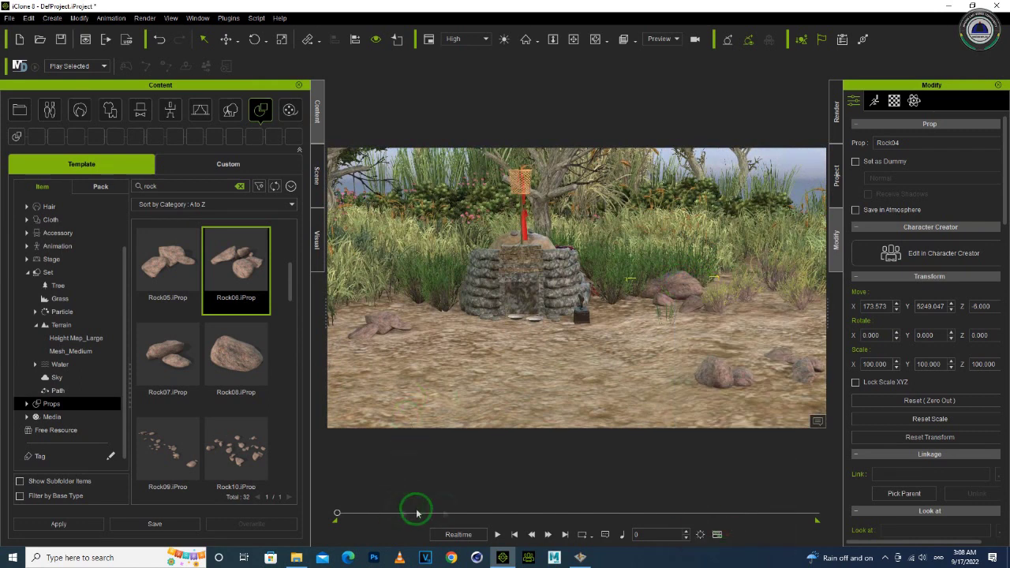
right_click_drag(418, 327, 375, 511)
left_click_drag(347, 517, 383, 515)
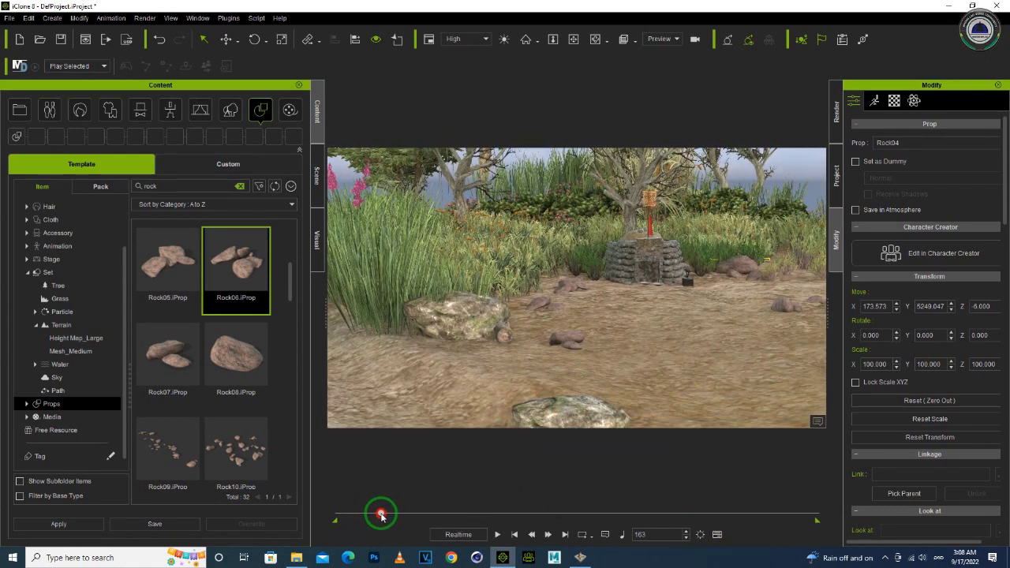
Move the log Log_fbx clear of the boulder to about X -485, Y 4709, remove its object animation, and return to frame 0
right_click_drag(517, 309, 511, 401)
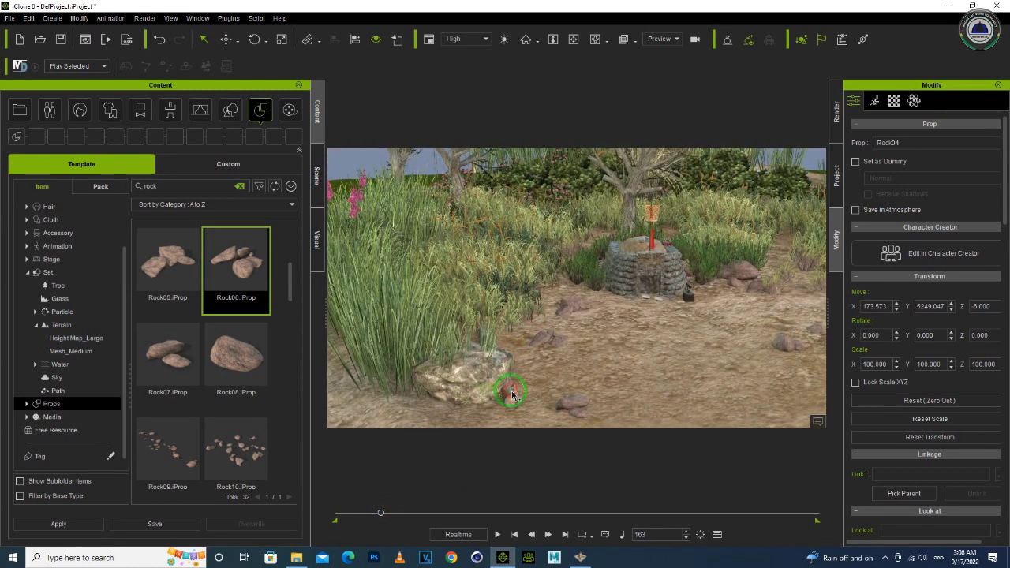
middle_click_drag(514, 372, 498, 331)
left_click(498, 331)
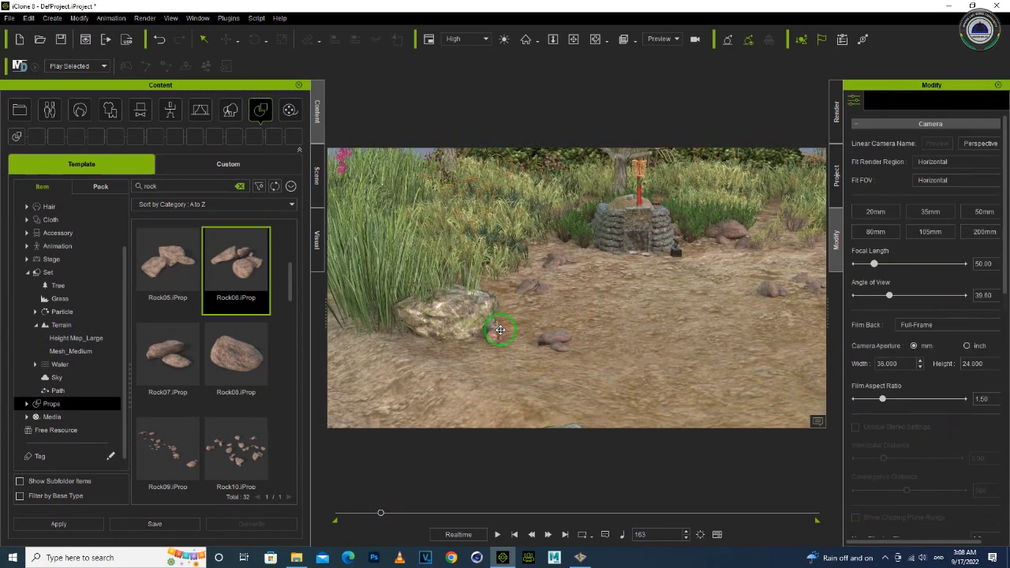
left_click(492, 327)
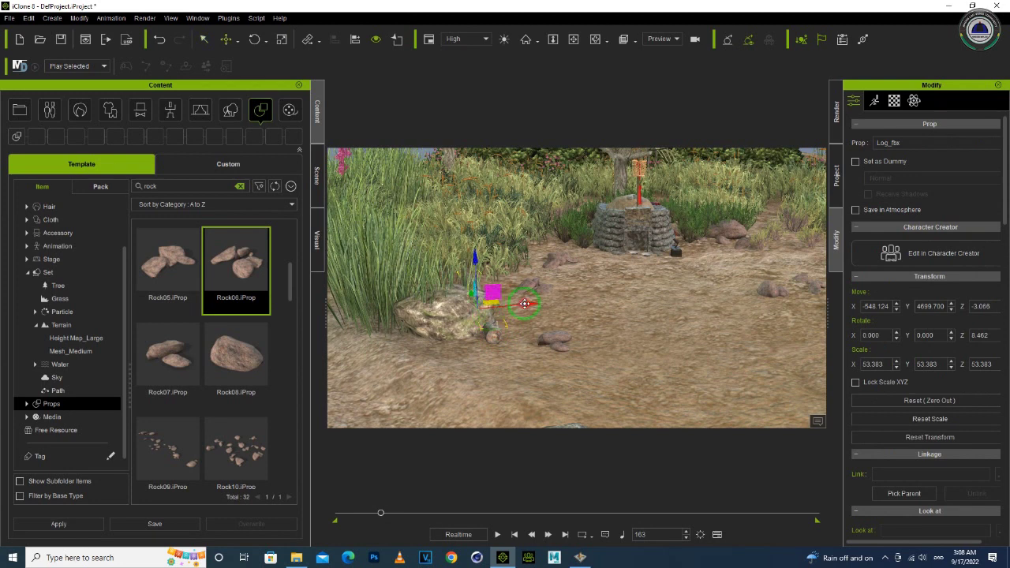
left_click_drag(525, 304, 554, 304)
right_click(518, 335)
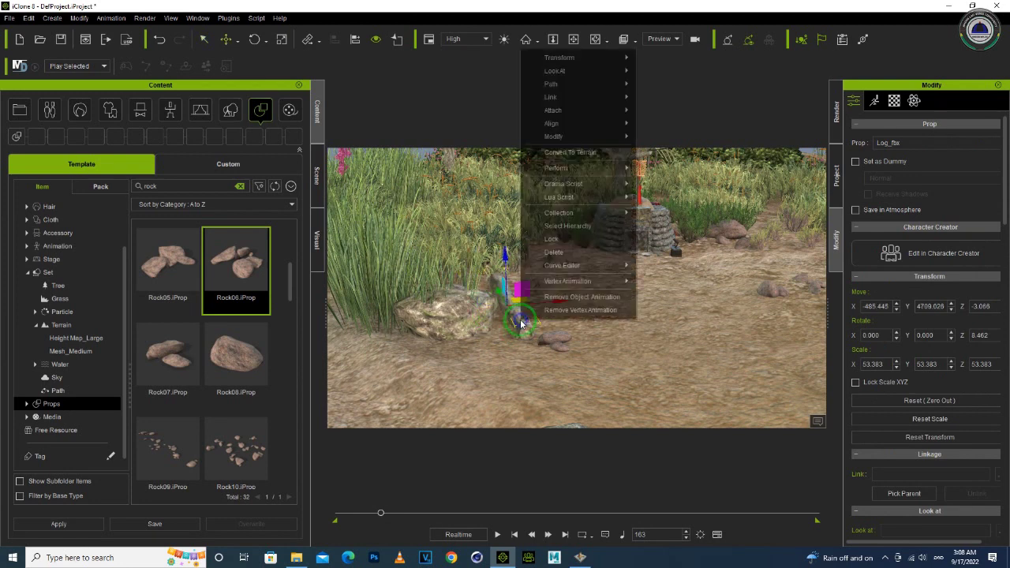
left_click(551, 306)
left_click_drag(326, 512, 292, 505)
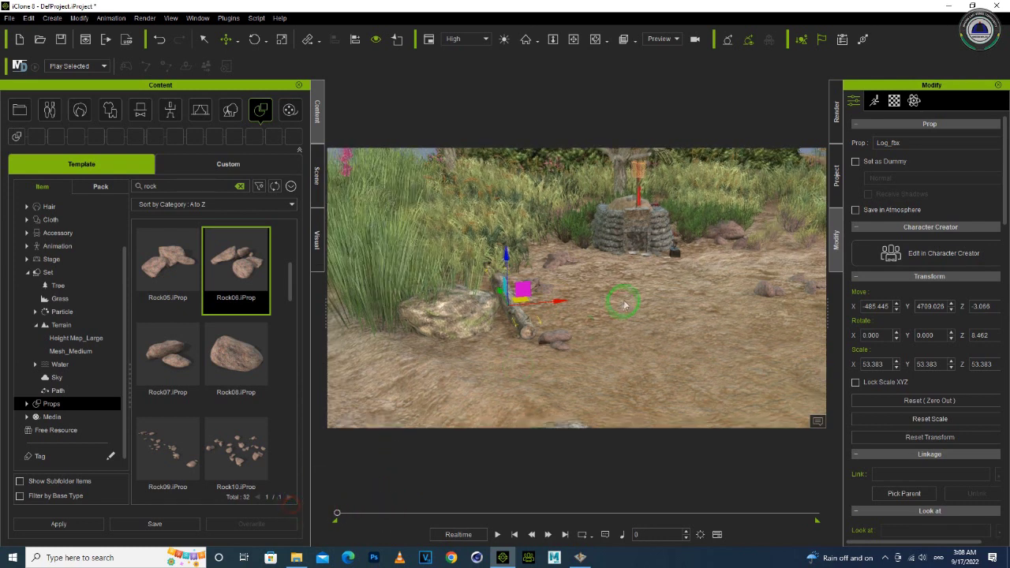
Play the scene from frame 0 and stop it to check the clearing's props for movement, including from a low angle
scroll(624, 304, "down", 8)
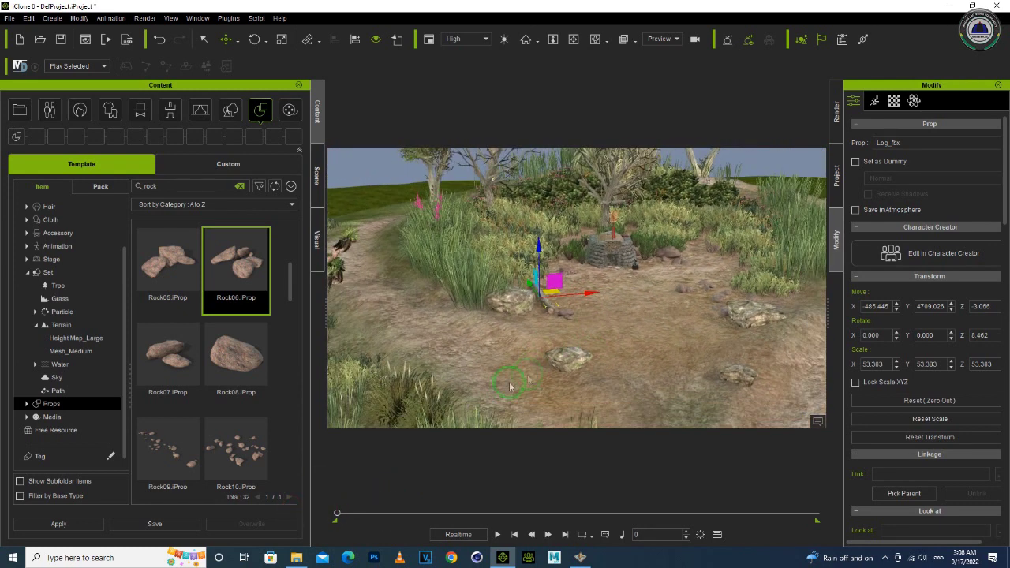
scroll(510, 386, "down", 1)
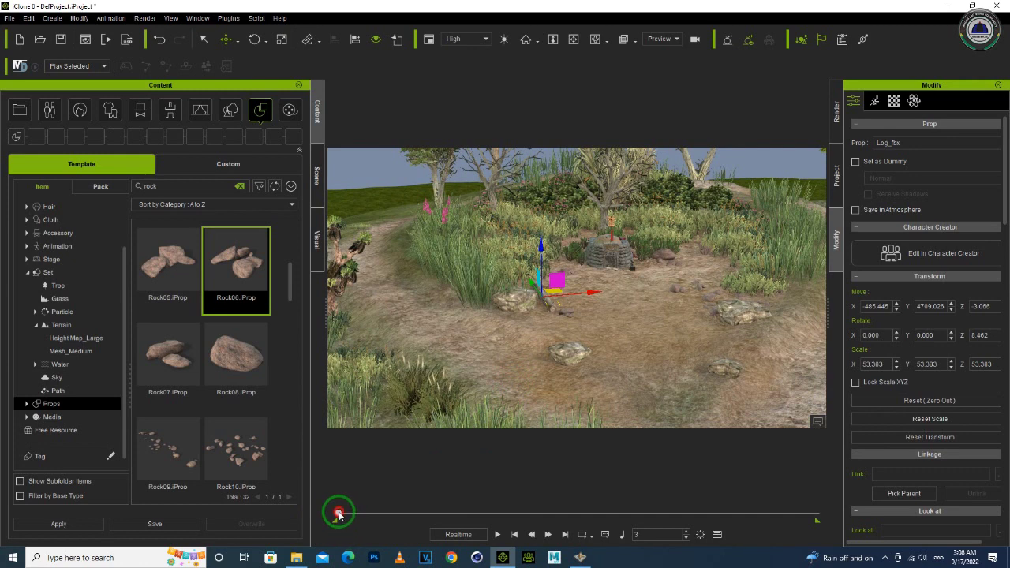
mouse_move(339, 514)
left_mouse_down()
mouse_move(374, 514)
mouse_move(333, 519)
left_mouse_up()
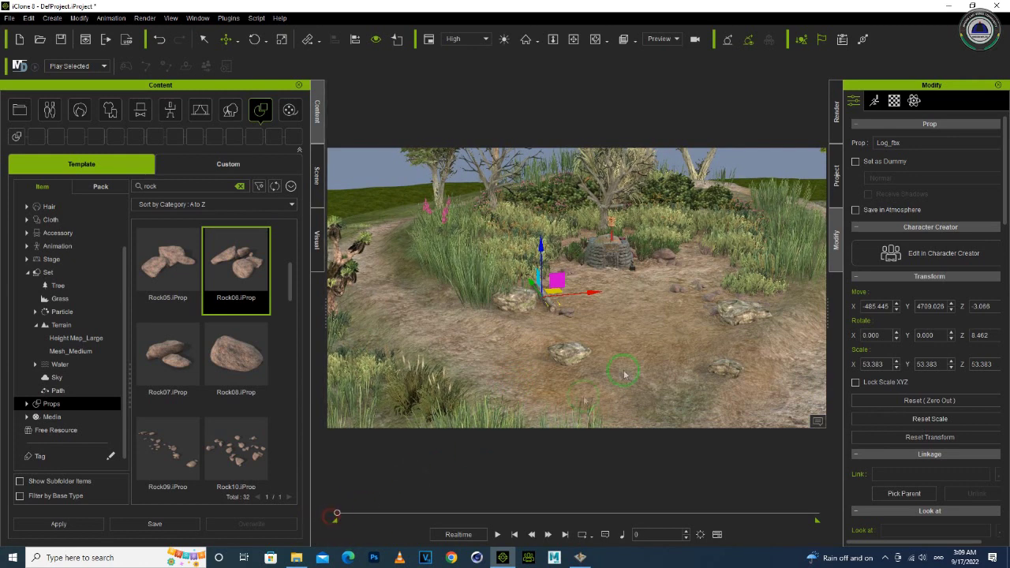
key("space")
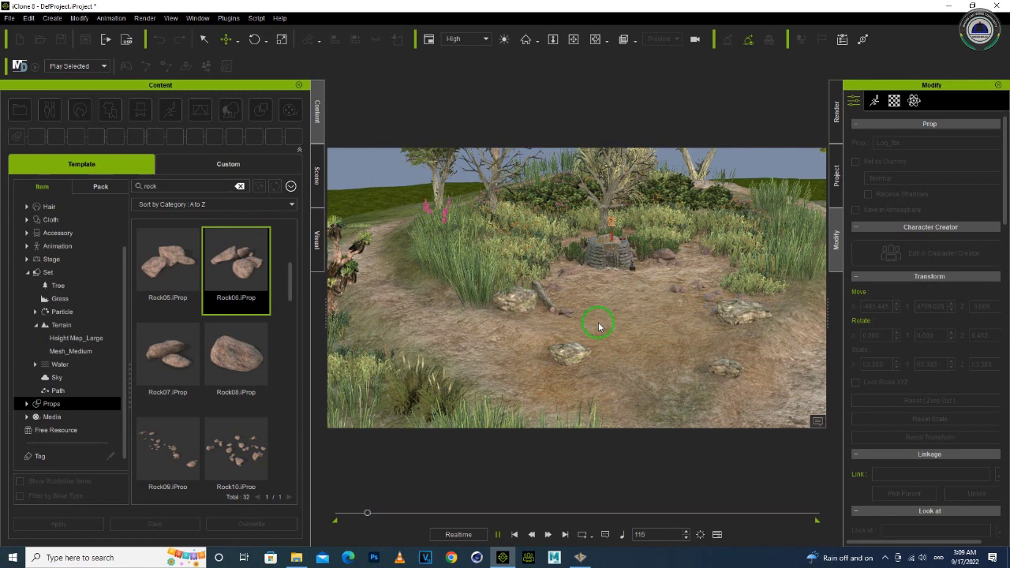
key("space")
right_click_drag(565, 330, 577, 282)
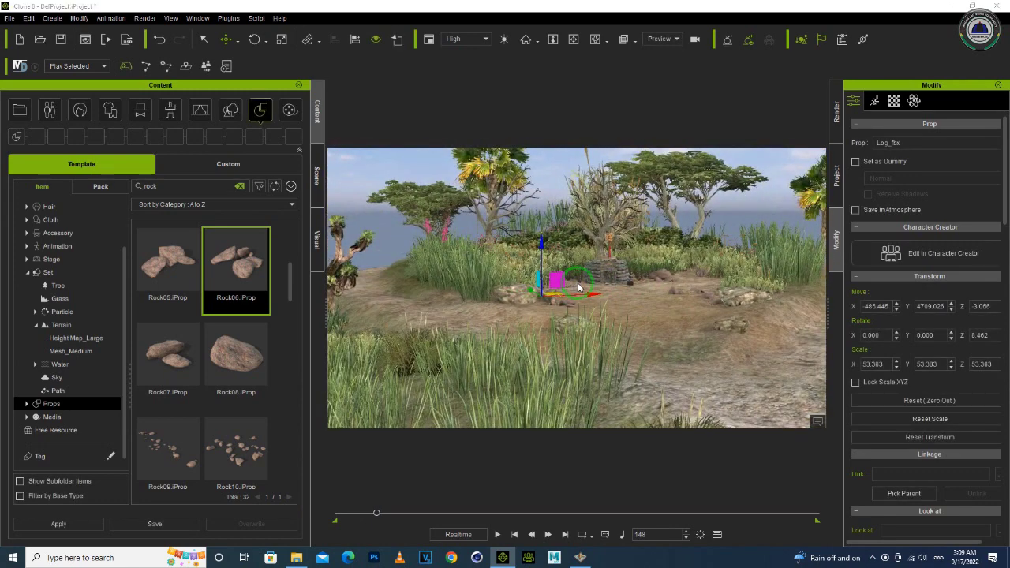
Save the project as NTa in the Iclone Project folder
key("ctrl+s")
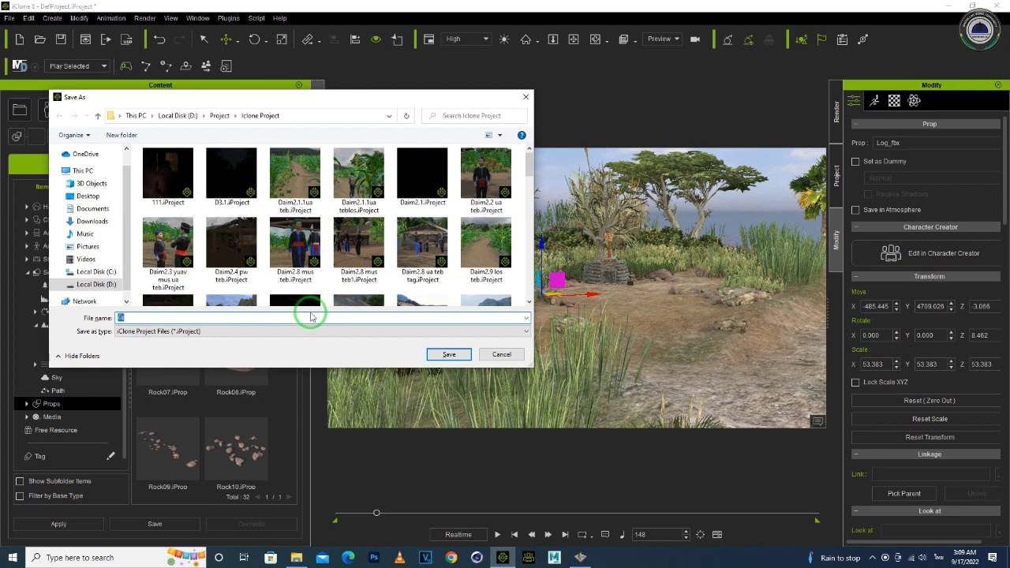
type("NT")
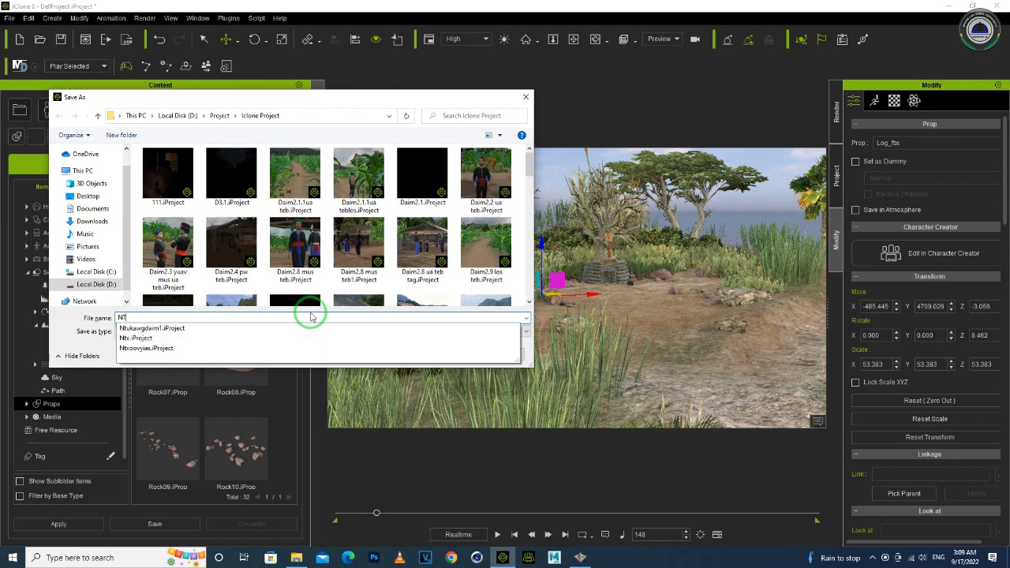
type("a")
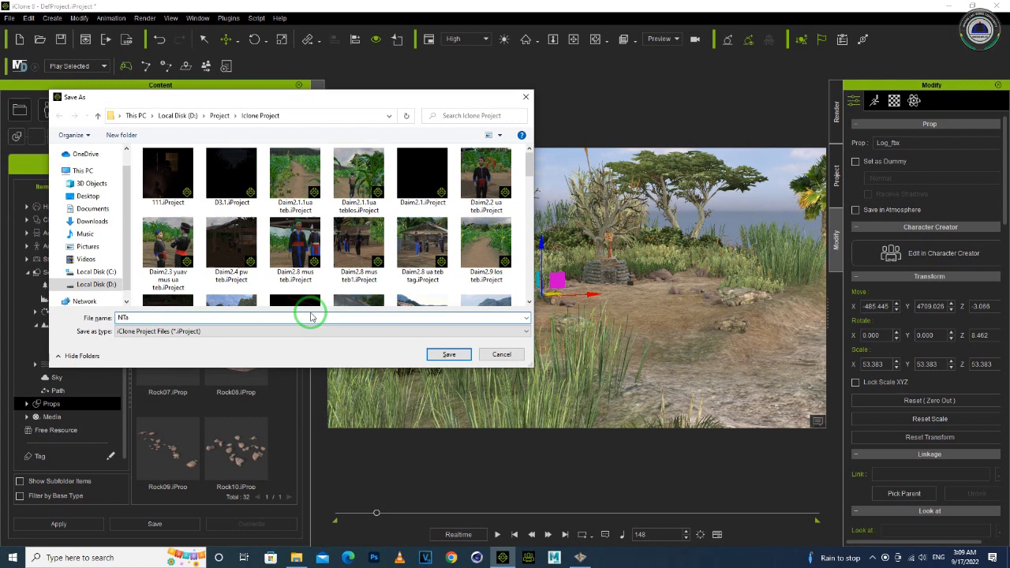
key("Return")
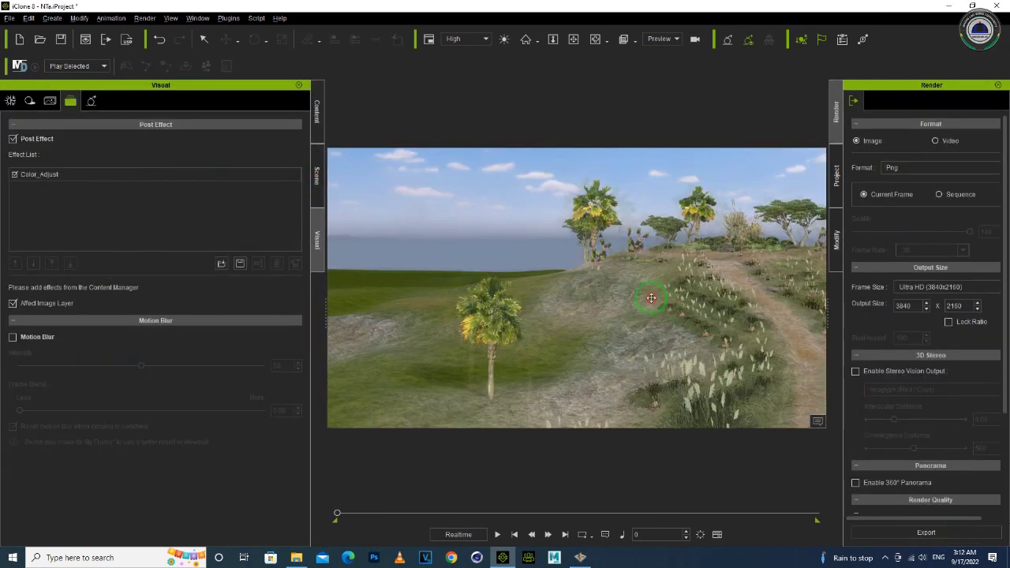
Frame the hill with its dirt path and pampas grass, export the current frame to the Desktop as ui.png, and close the image preview
scroll(631, 294, "up", 5)
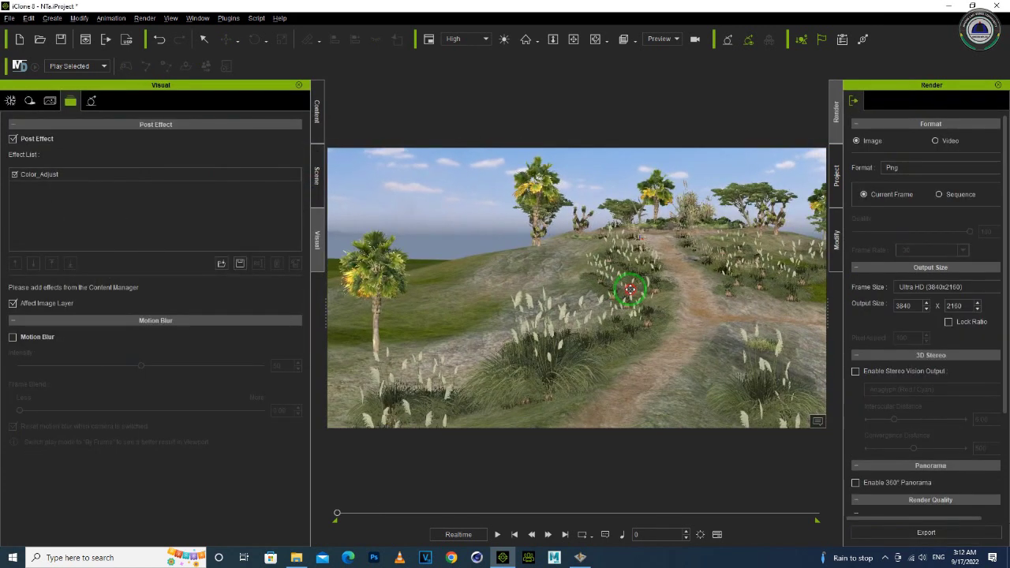
scroll(635, 297, "down", 3)
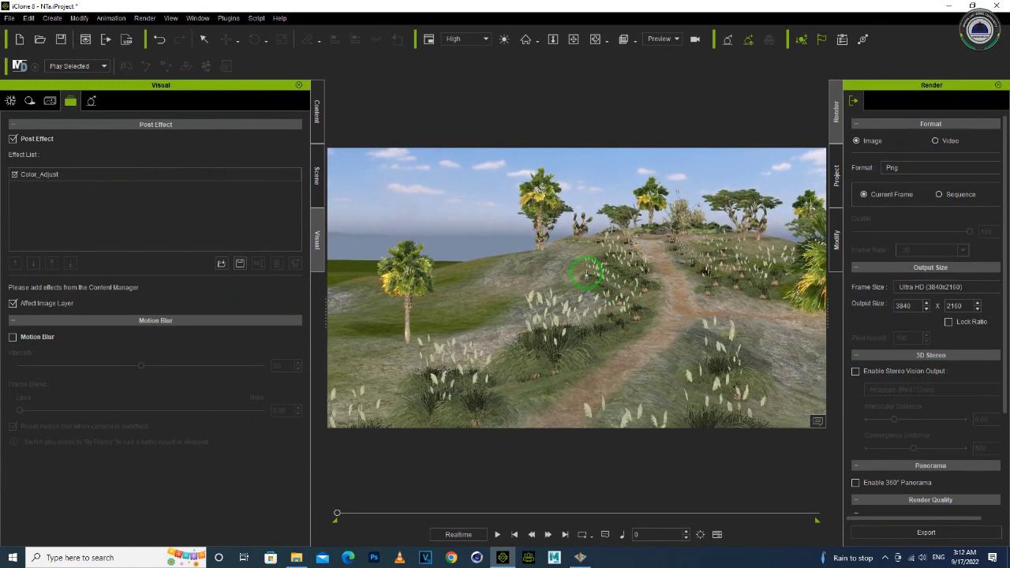
right_click_drag(585, 303, 564, 359)
middle_click_drag(555, 383, 528, 367)
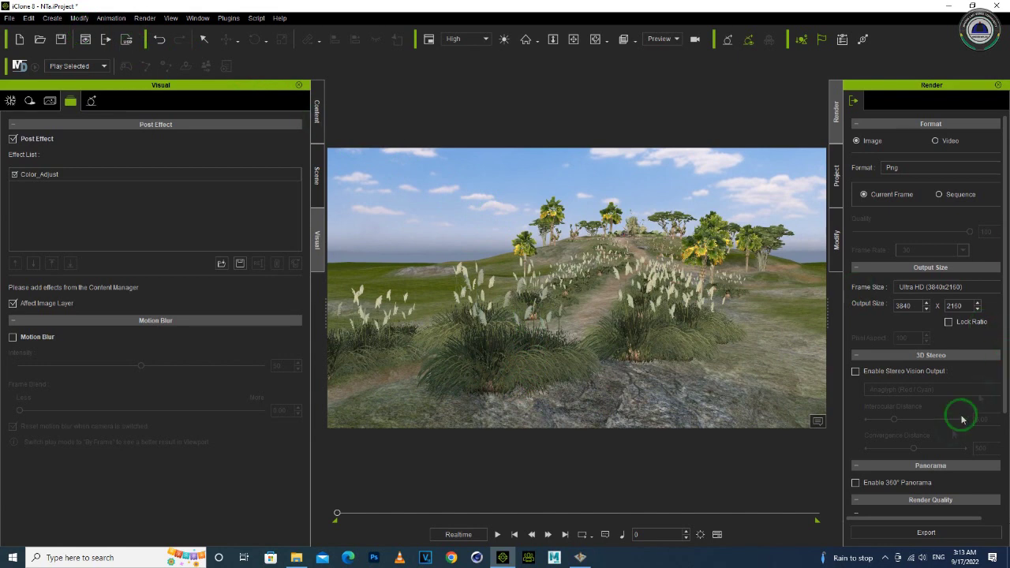
left_click(923, 533)
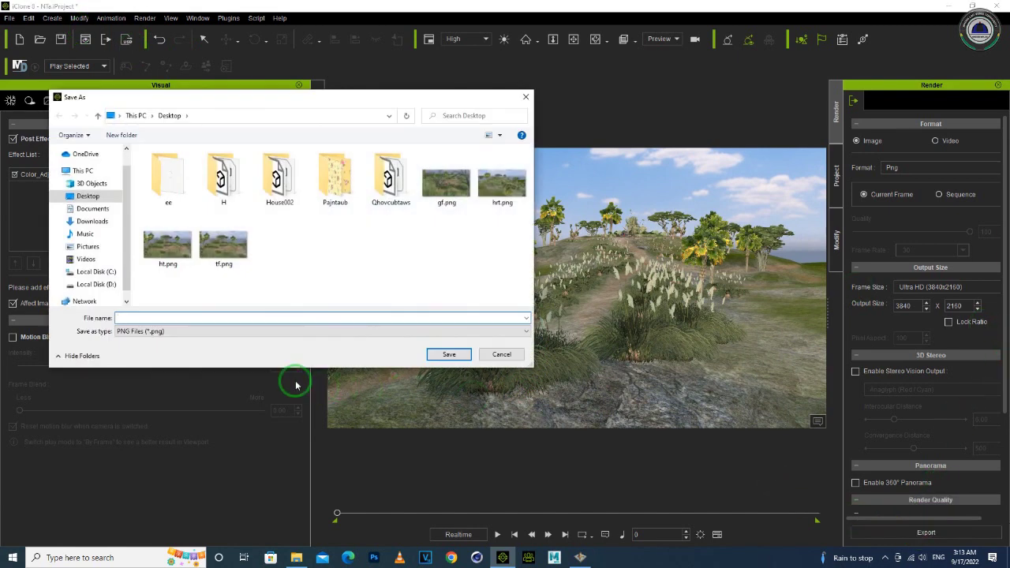
left_click(450, 355)
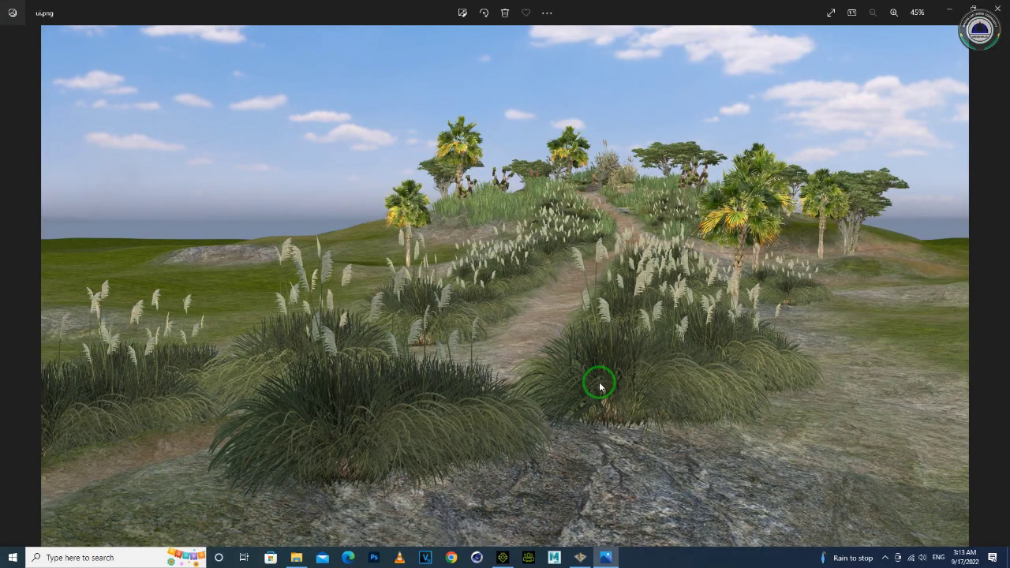
left_click(998, 8)
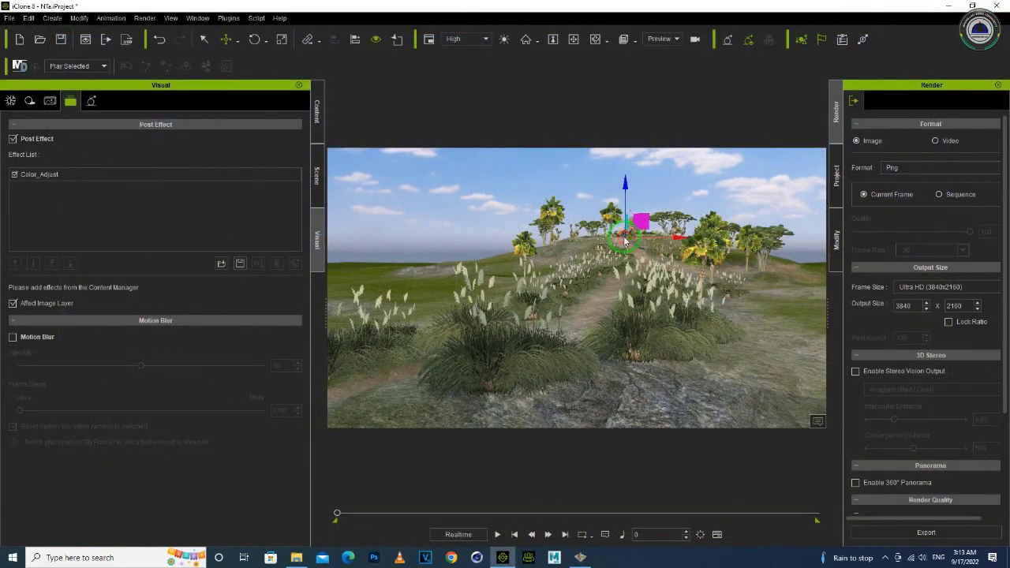
Focus on the hilltop stone mound and examine it from behind
key("f")
right_click_drag(571, 288, 491, 349, "alt")
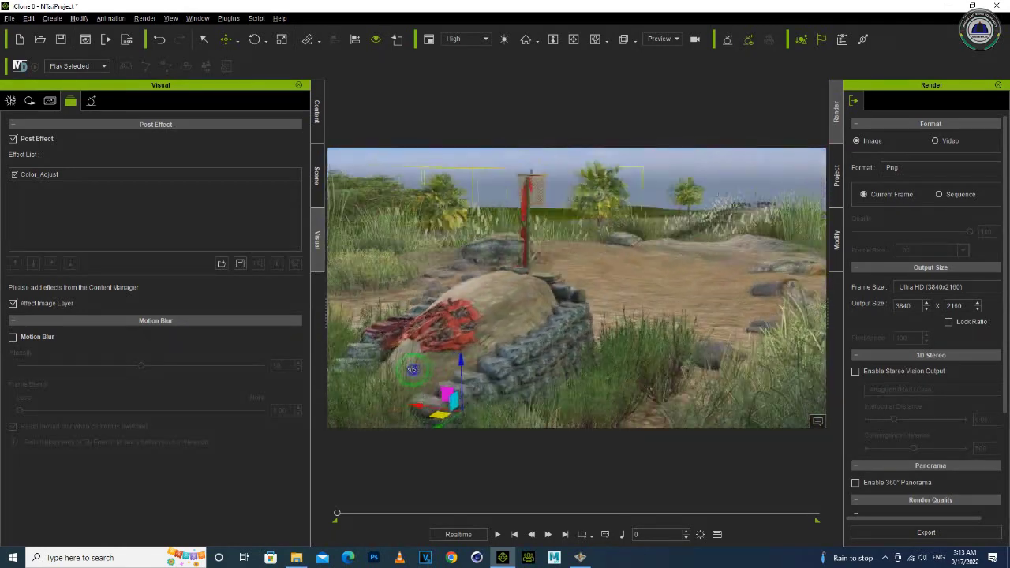